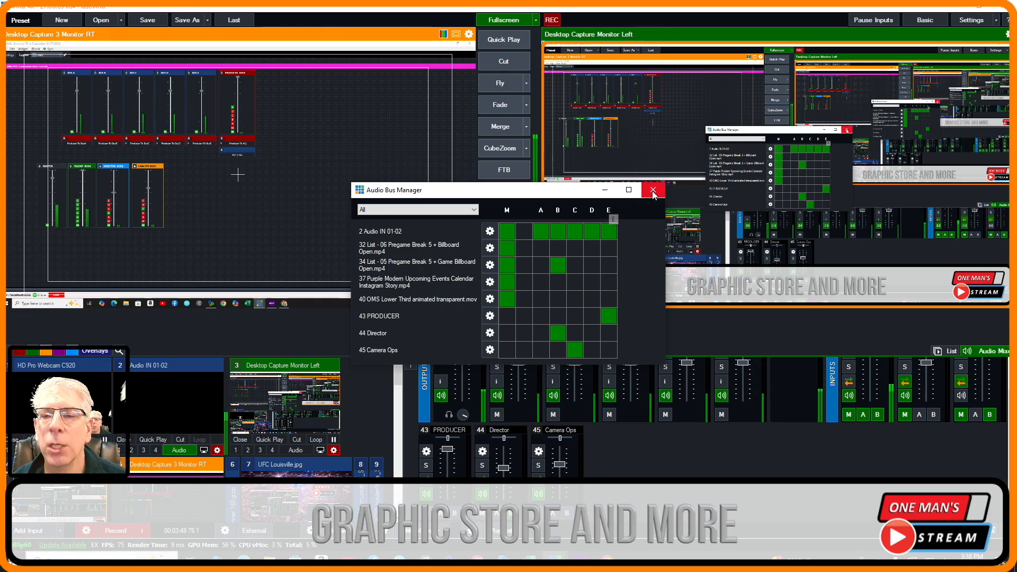
Close the Audio Bus Manager, cut Desktop Capture 3 Monitor RT to the program output, and trigger the Producer To BusA button
left_click(653, 190)
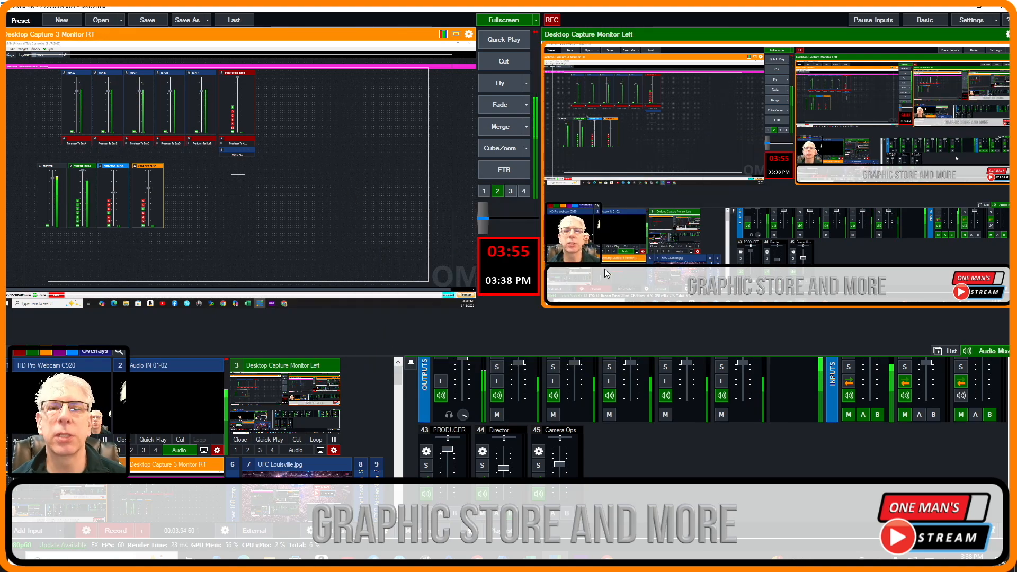
left_click(511, 62)
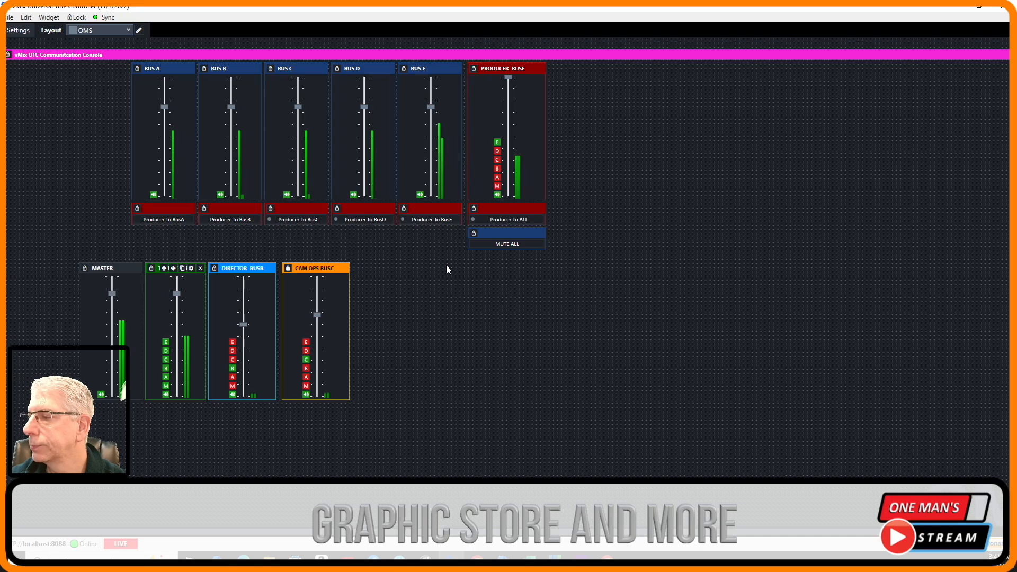
left_click(167, 222)
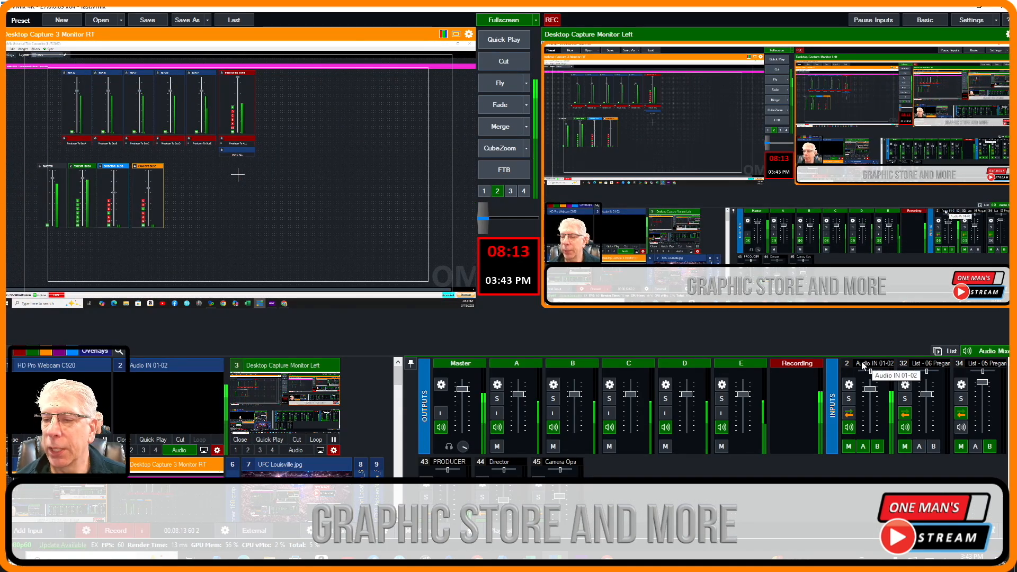
Review the Audio IN 01-02 input's channel matrix routing to the master, headphones and buses, and close its audio settings
left_click(849, 385)
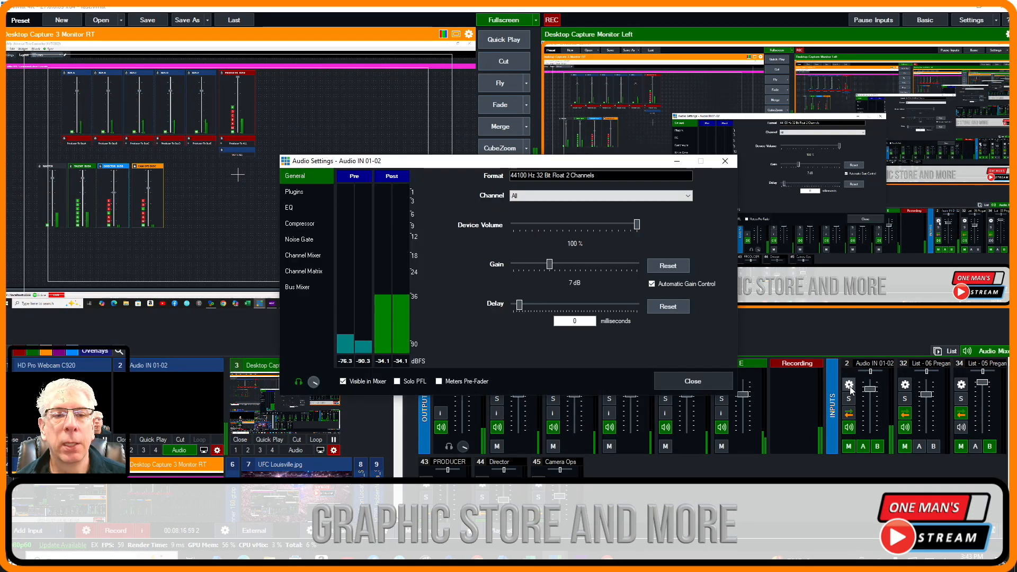
left_click(305, 272)
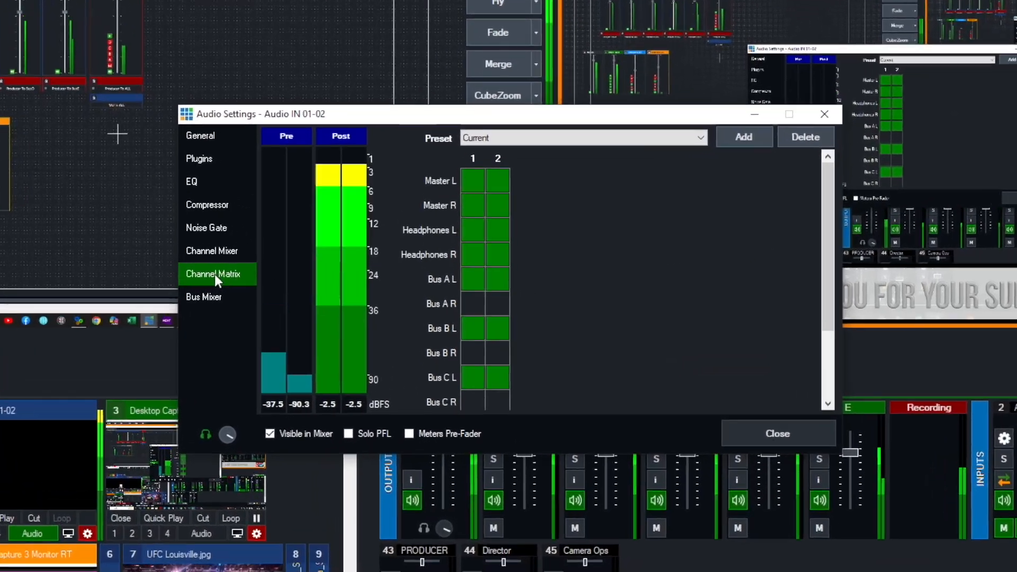
scroll(520, 206, "down", 1)
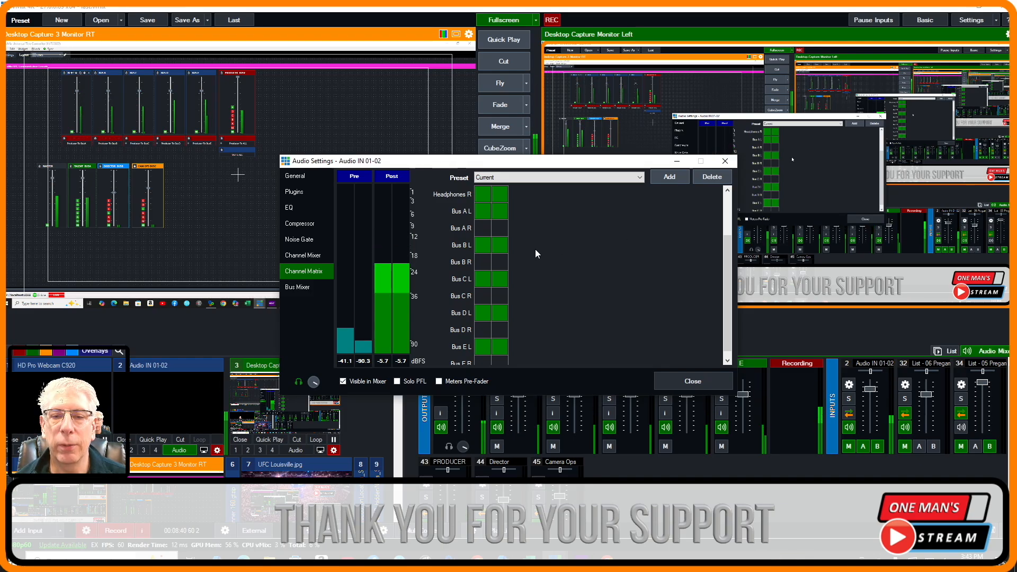
left_click(725, 161)
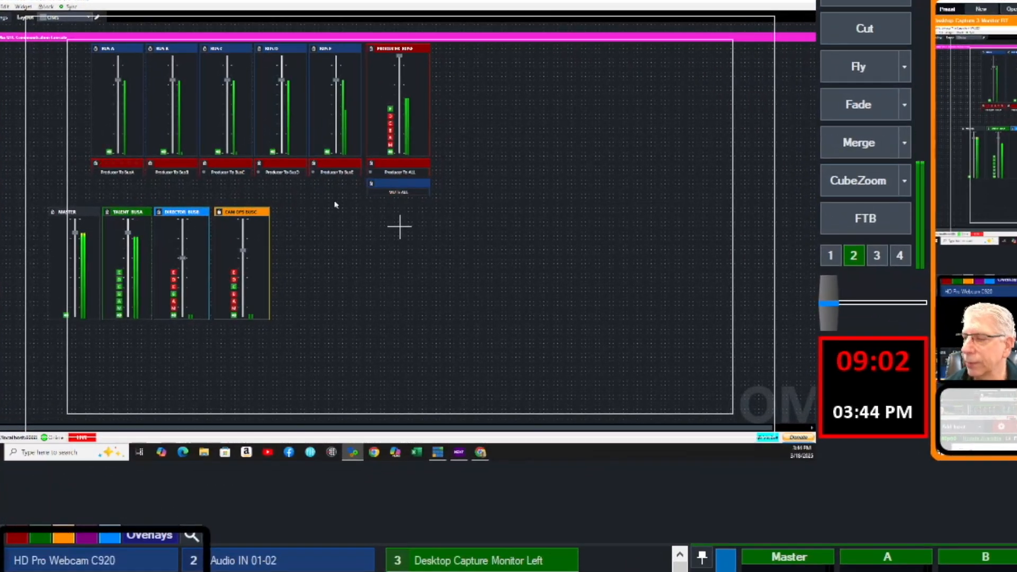
Trigger the MUTE ALL button below the producer widget on the communication console
mouse_move(407, 175)
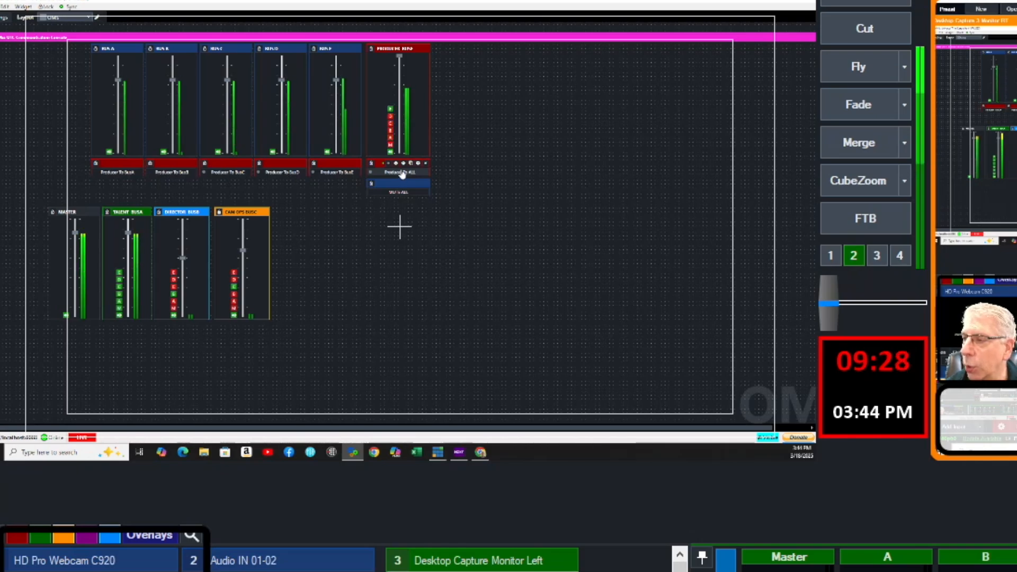
mouse_move(132, 159)
mouse_move(190, 157)
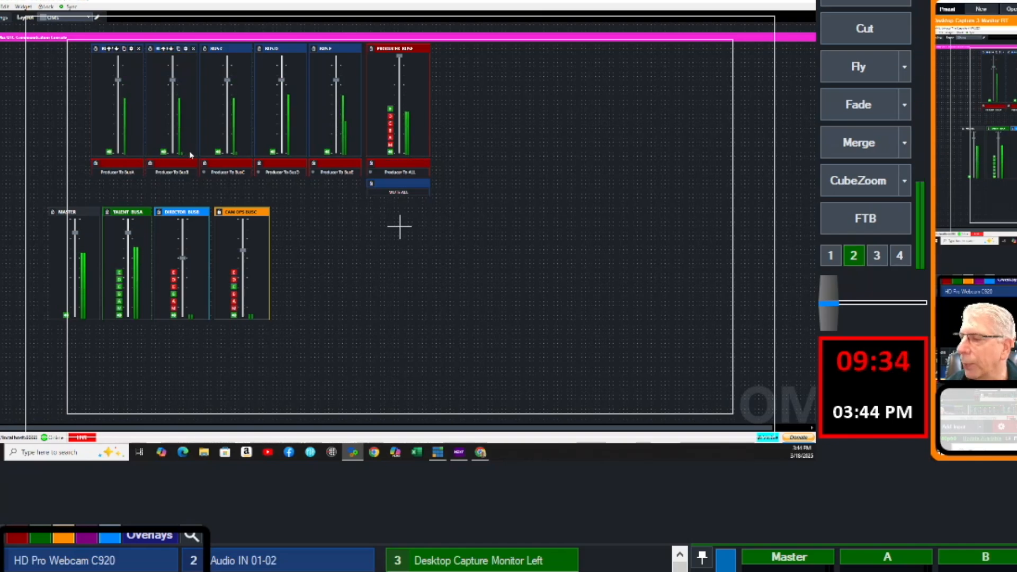
mouse_move(401, 176)
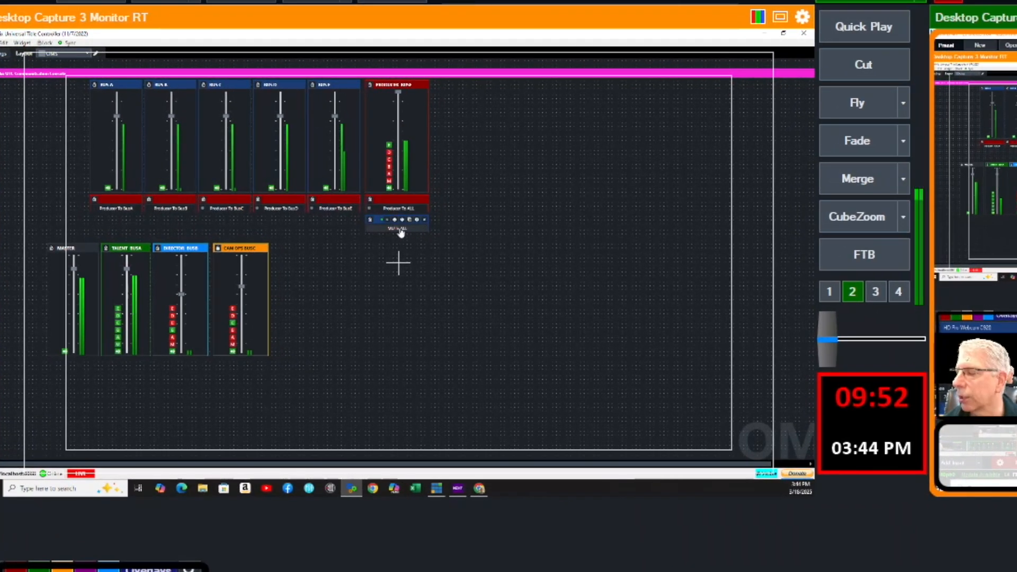
left_click(400, 230)
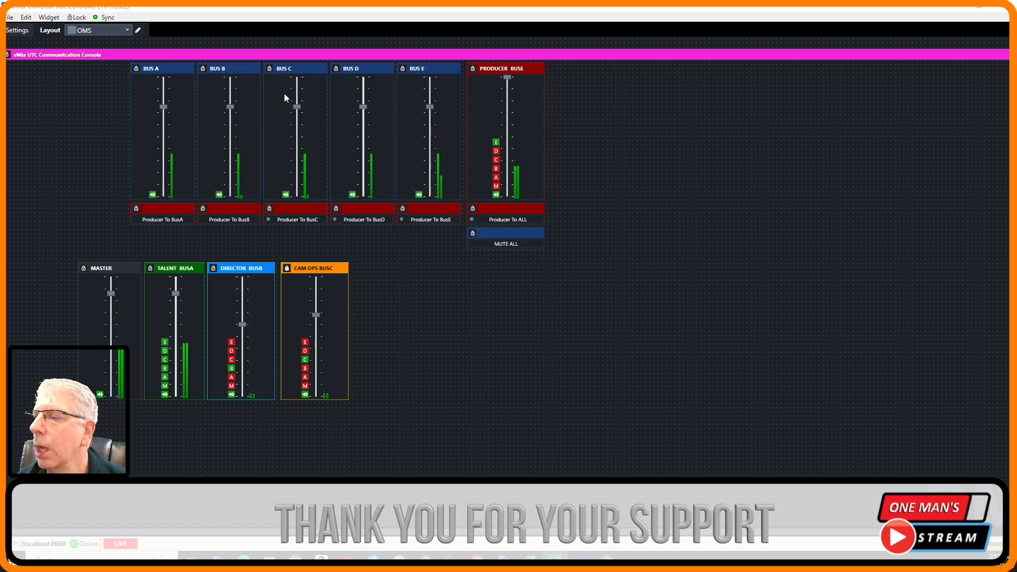
Inspect the bus toggle and mute hotkey links in the BUS A volume widget's properties
left_click(180, 68)
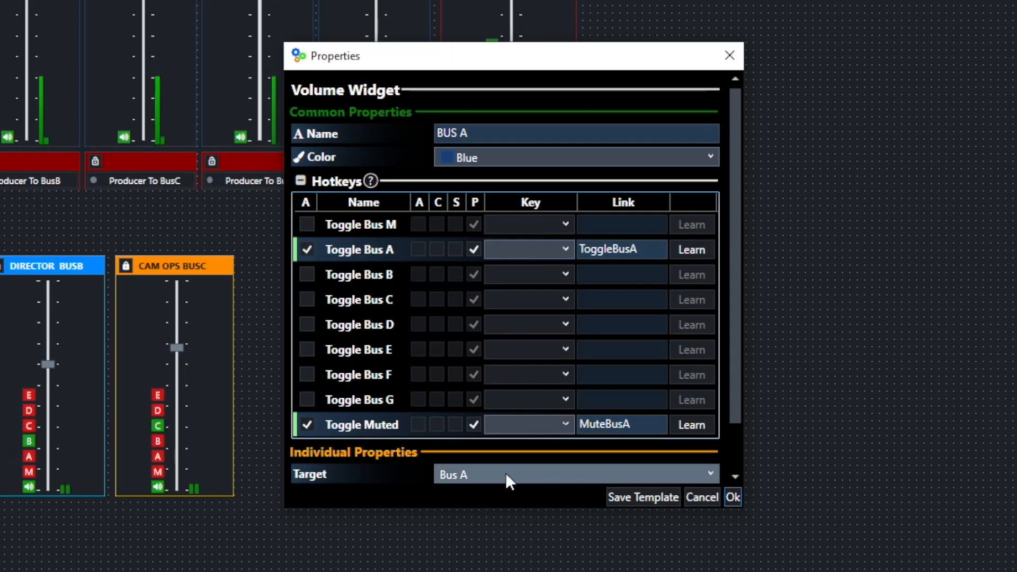
left_click(590, 256)
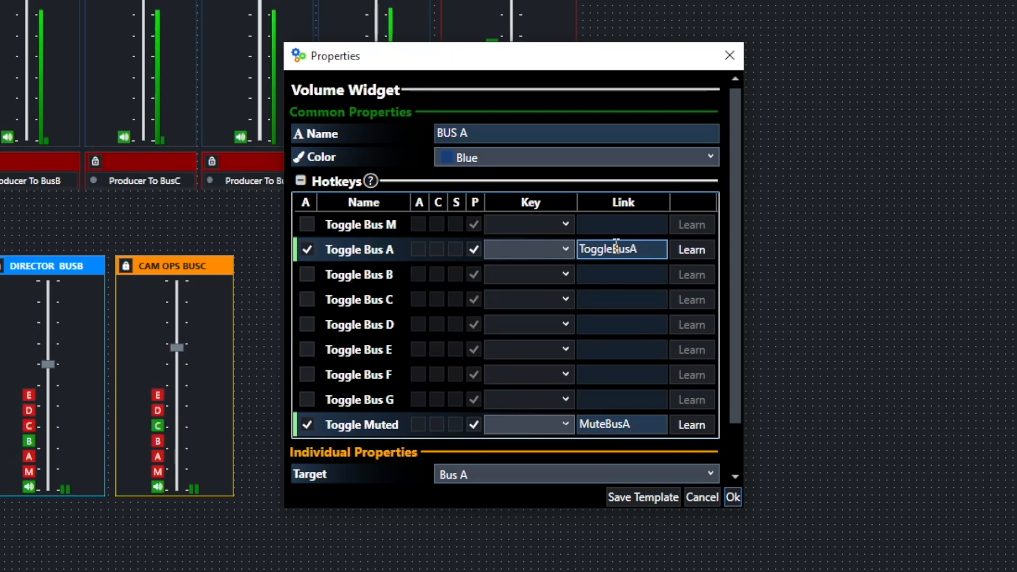
left_click(630, 431)
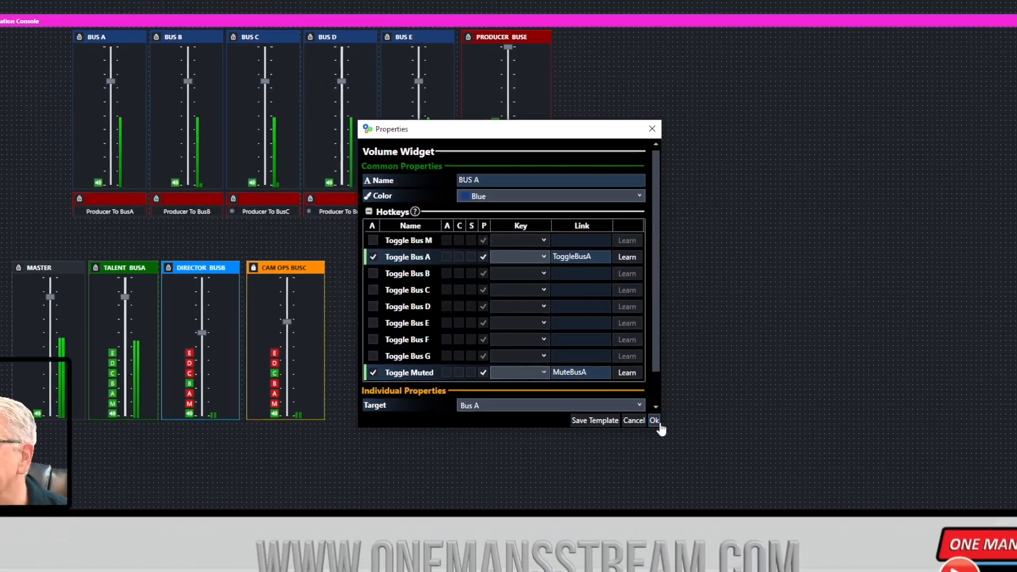
left_click(733, 497)
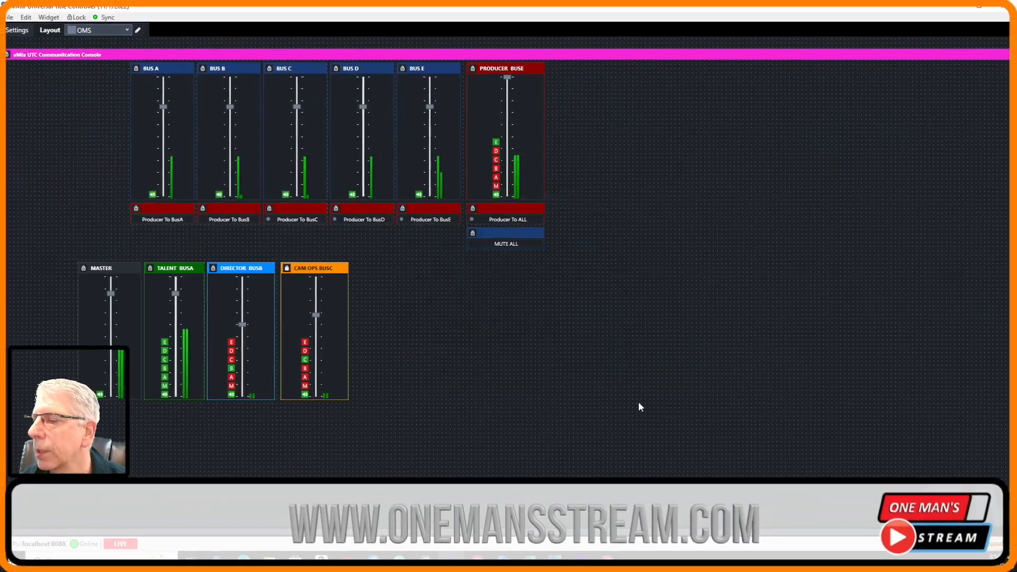
Inspect the bus toggle and mute hotkey links of the BUS B and BUS C volume widgets
left_click(247, 70)
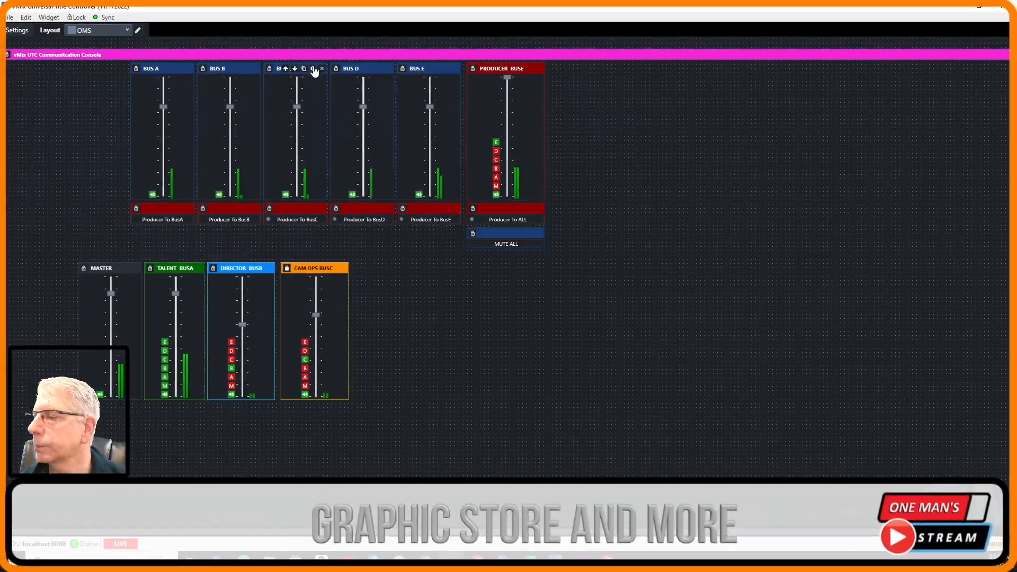
left_click(313, 69)
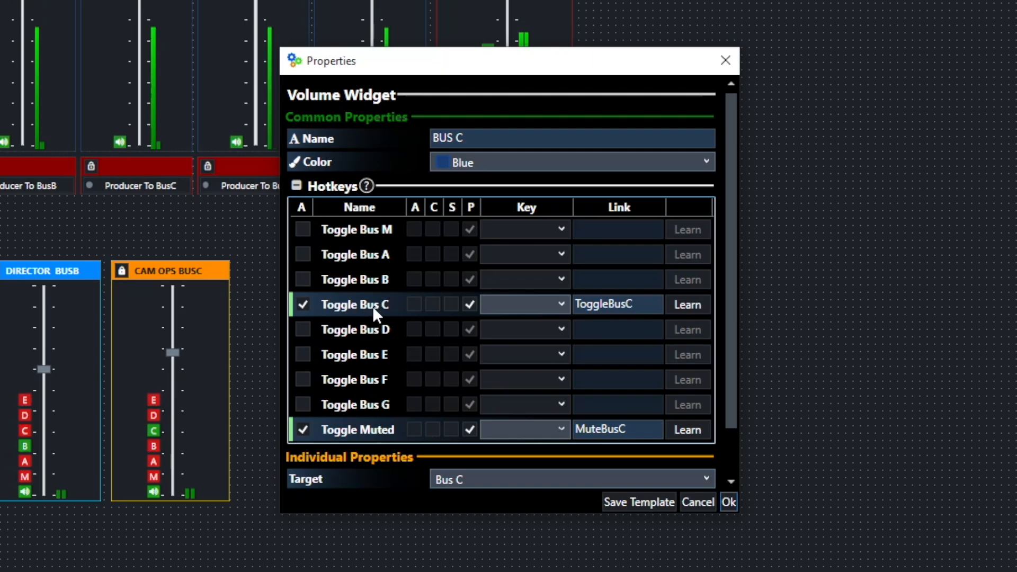
left_click(607, 306)
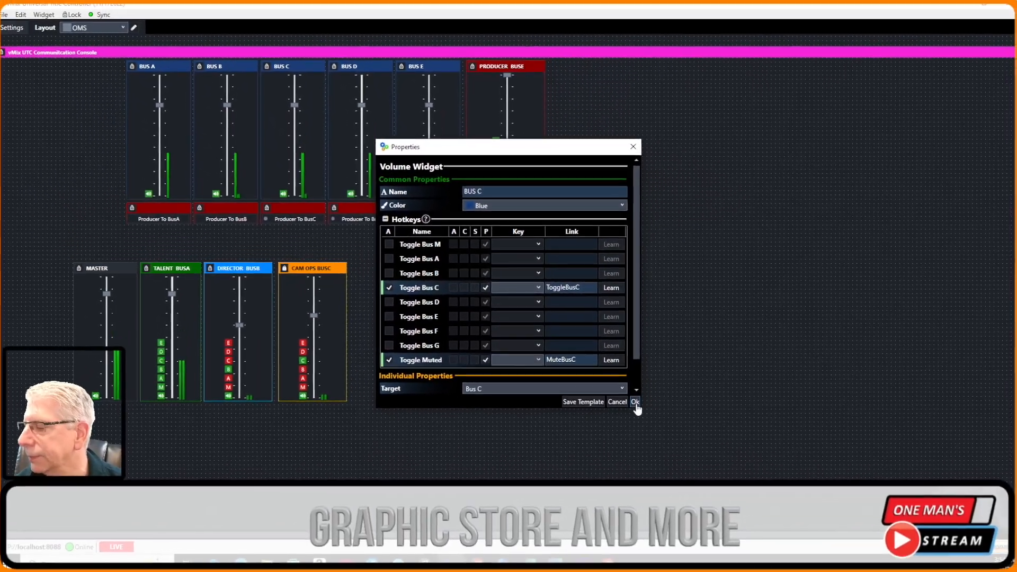
left_click(670, 439)
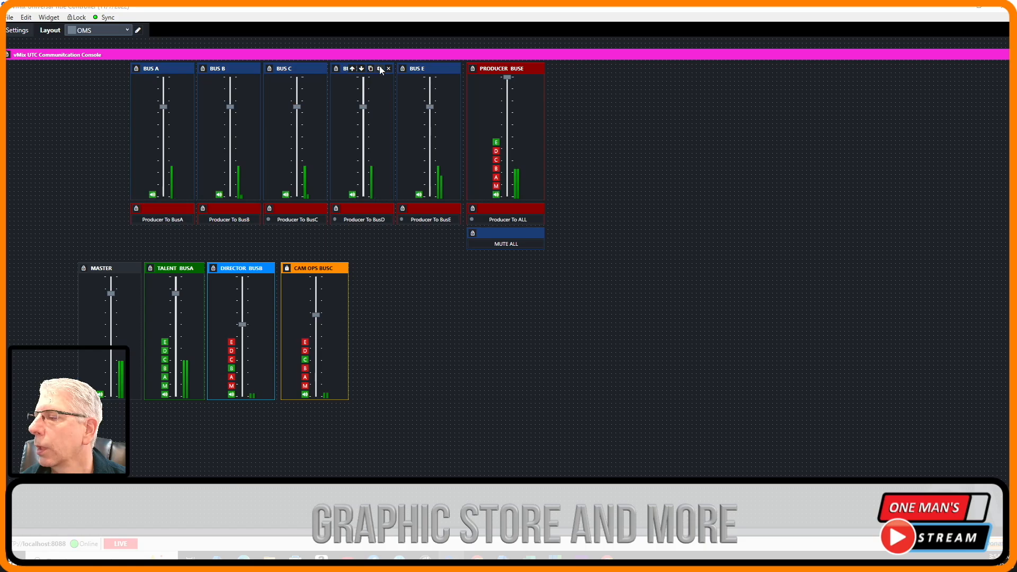
Inspect the bus toggle and mute hotkey links of the BUS D and BUS E volume widgets
left_click(380, 69)
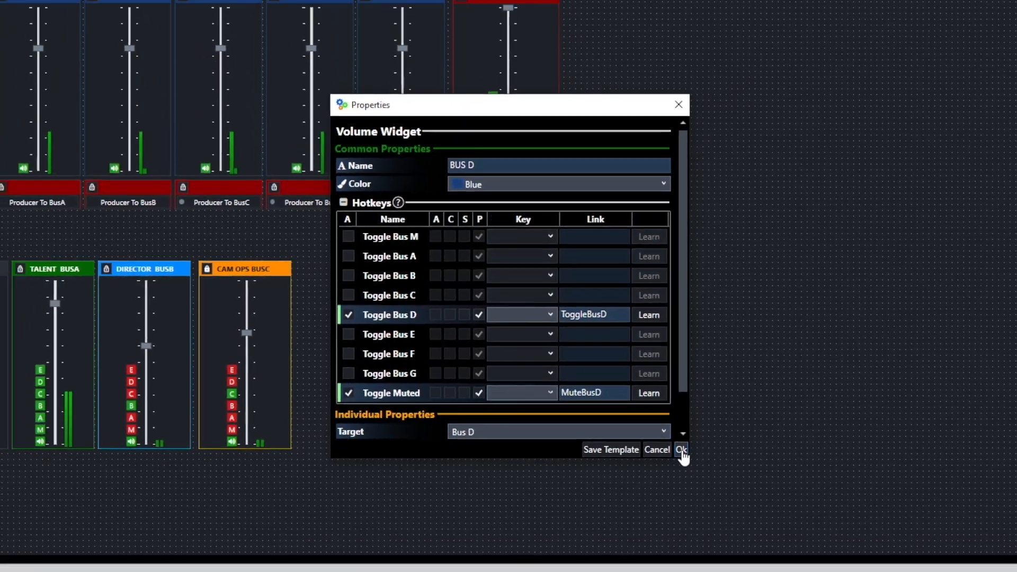
left_click(731, 501)
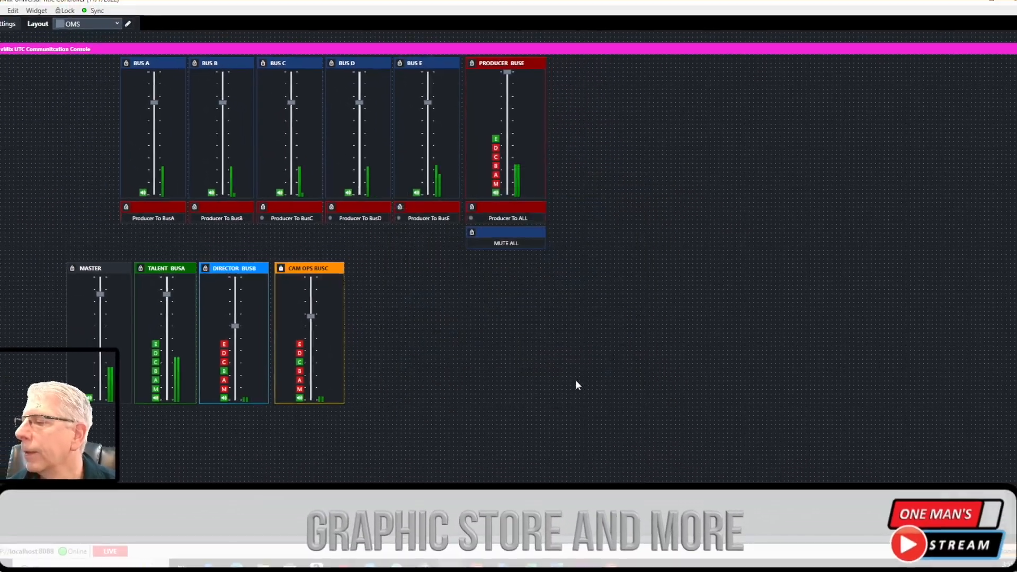
mouse_move(426, 112)
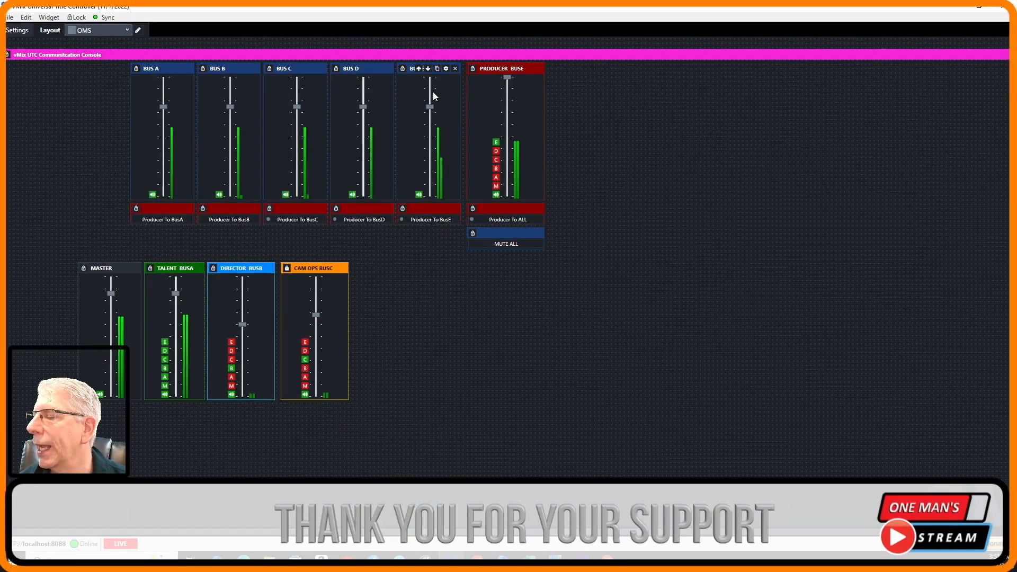
left_click(446, 68)
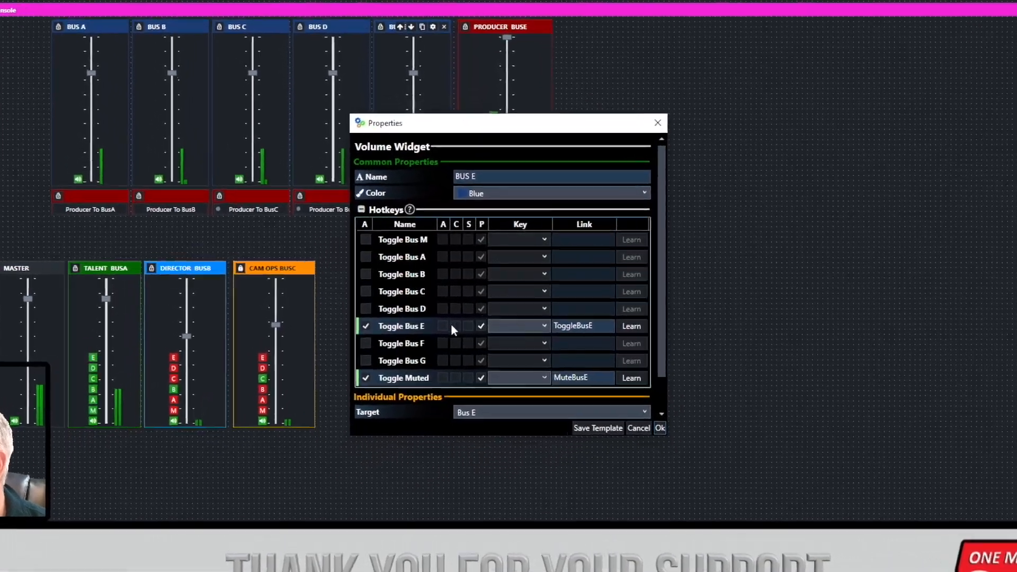
left_click(601, 324)
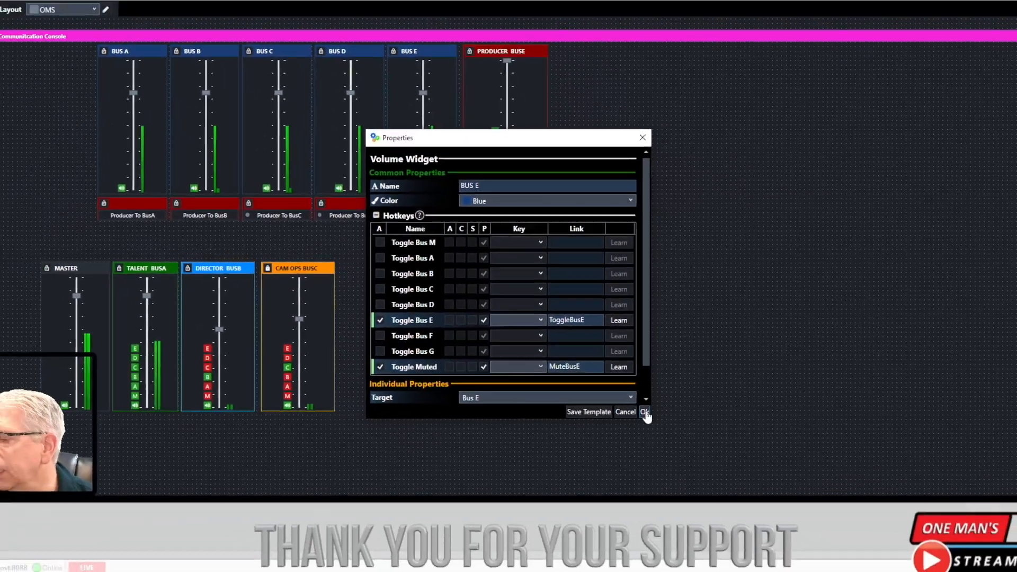
left_click(728, 499)
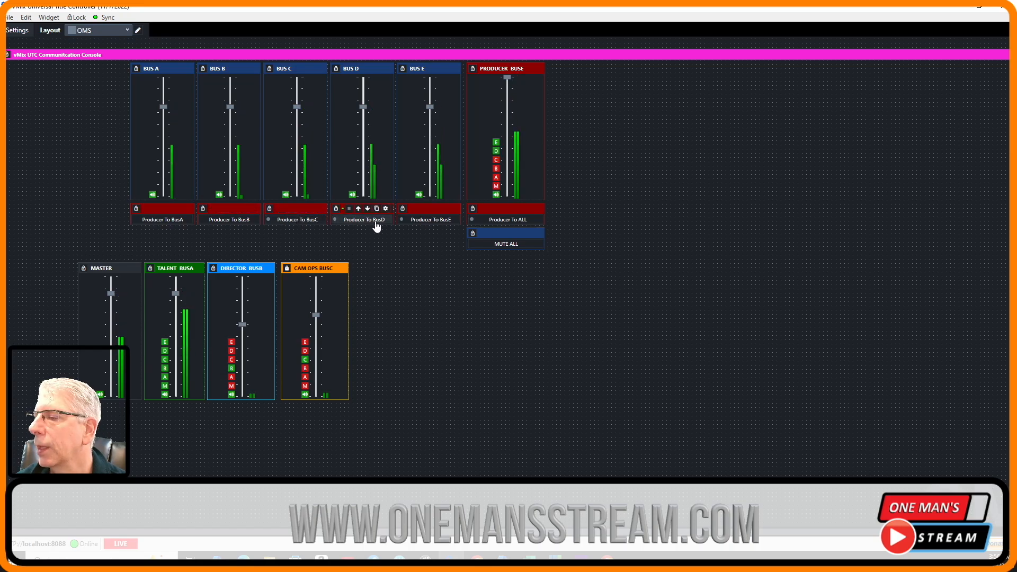
Examine the Producer To BusA button widget's press hotkey, style options, and script command and link
mouse_move(181, 212)
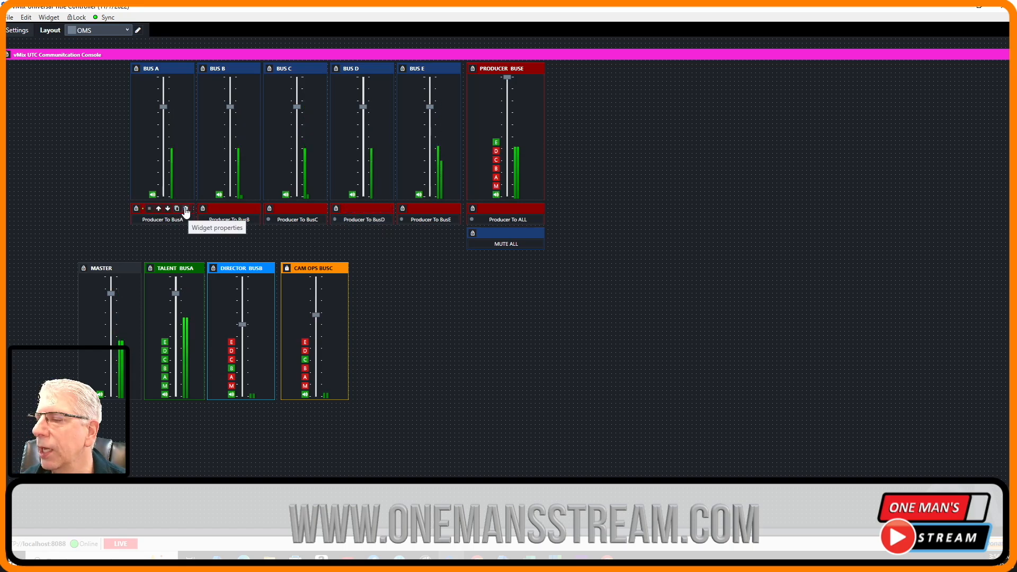
left_click(187, 210)
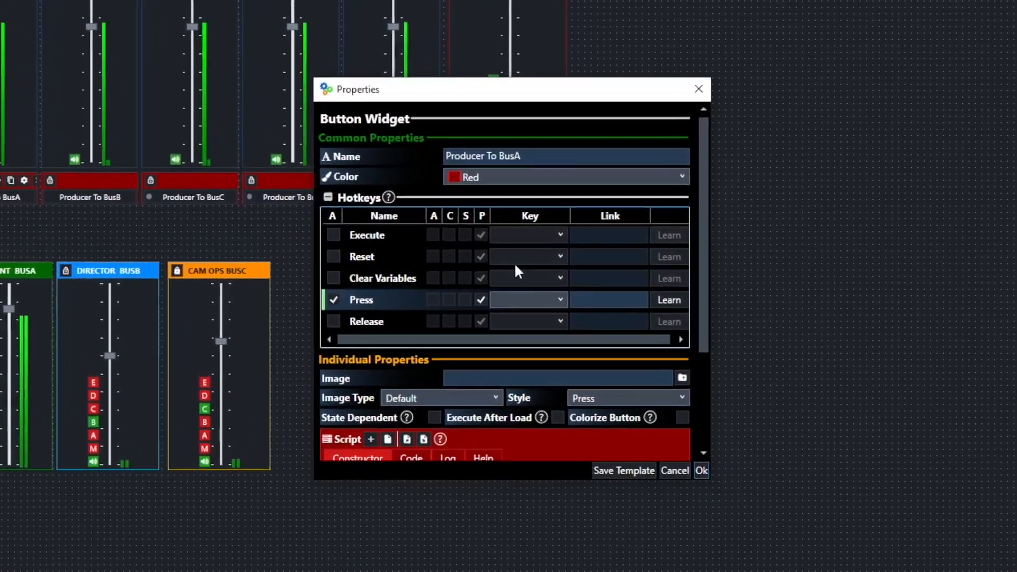
scroll(512, 265, "down", 3)
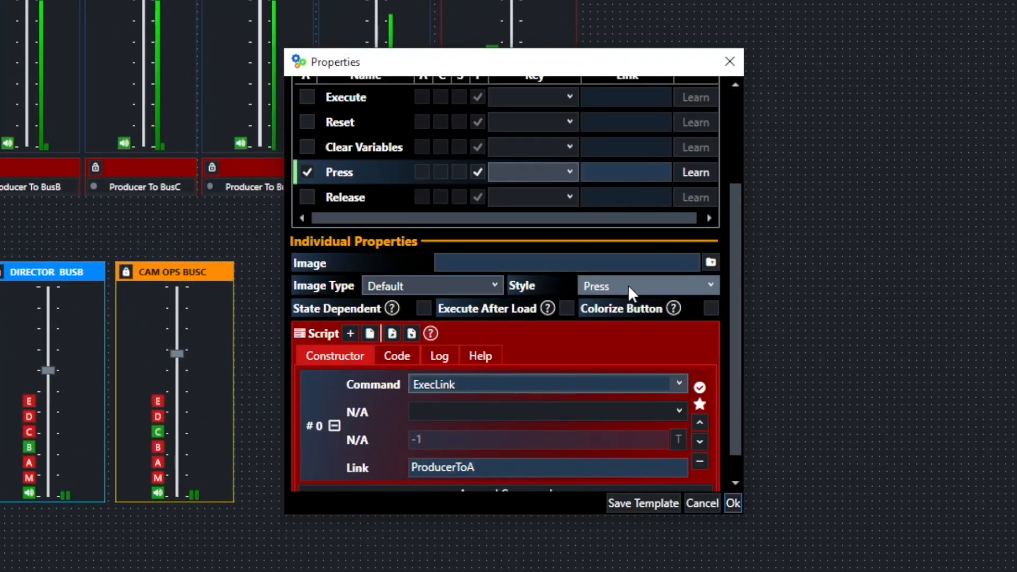
left_click(714, 286)
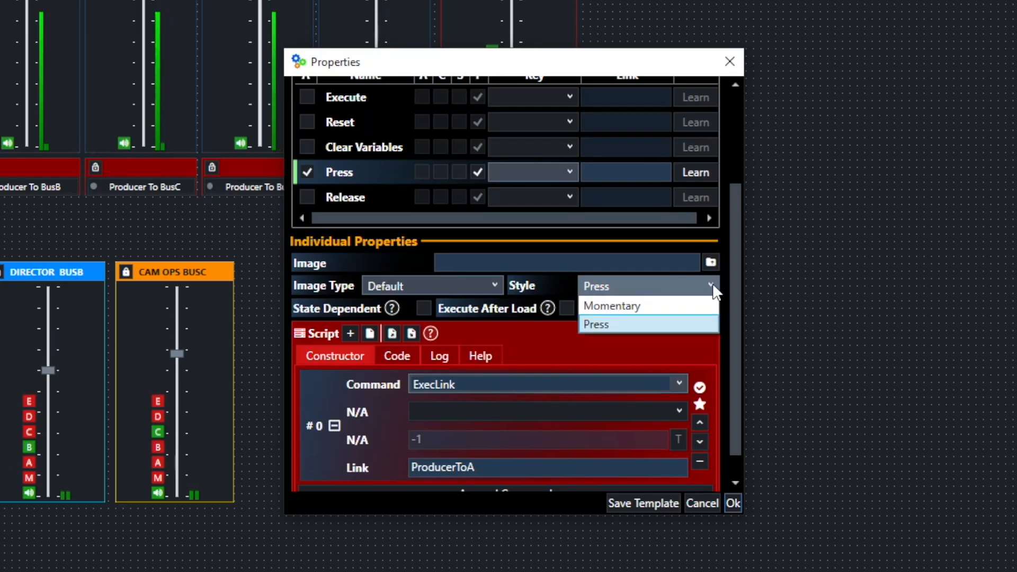
left_click(714, 285)
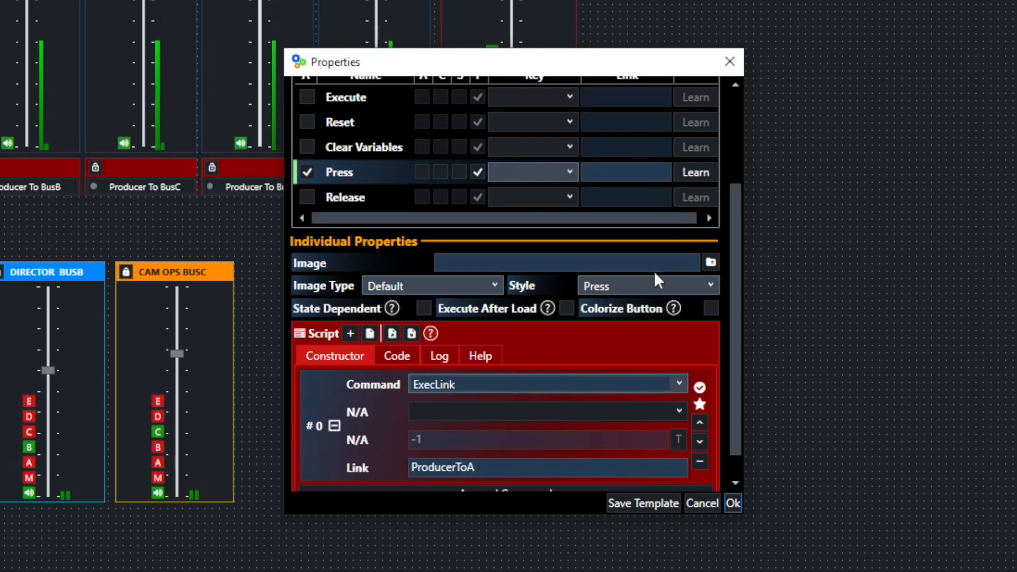
scroll(655, 275, "down", 1)
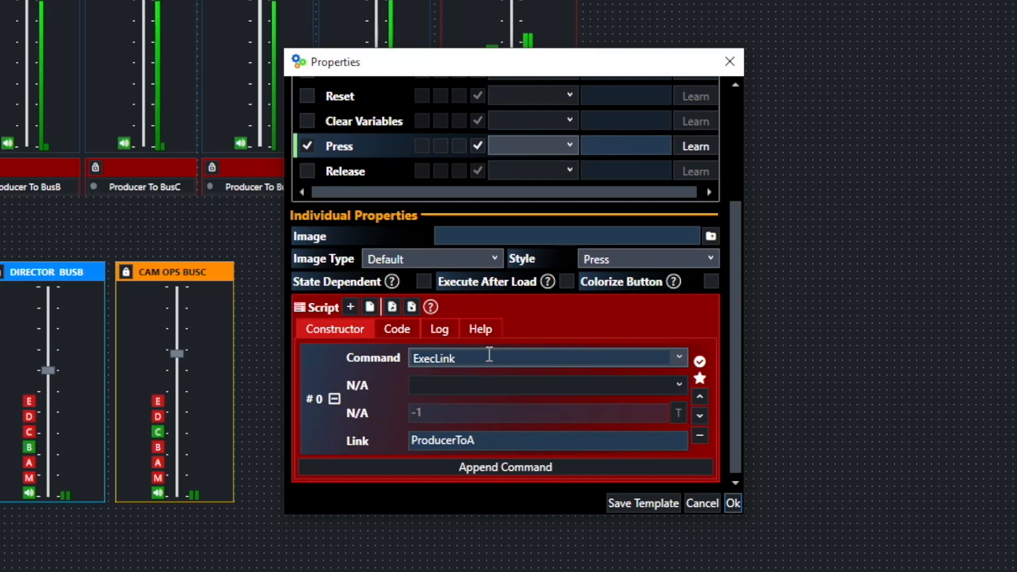
left_click(479, 440)
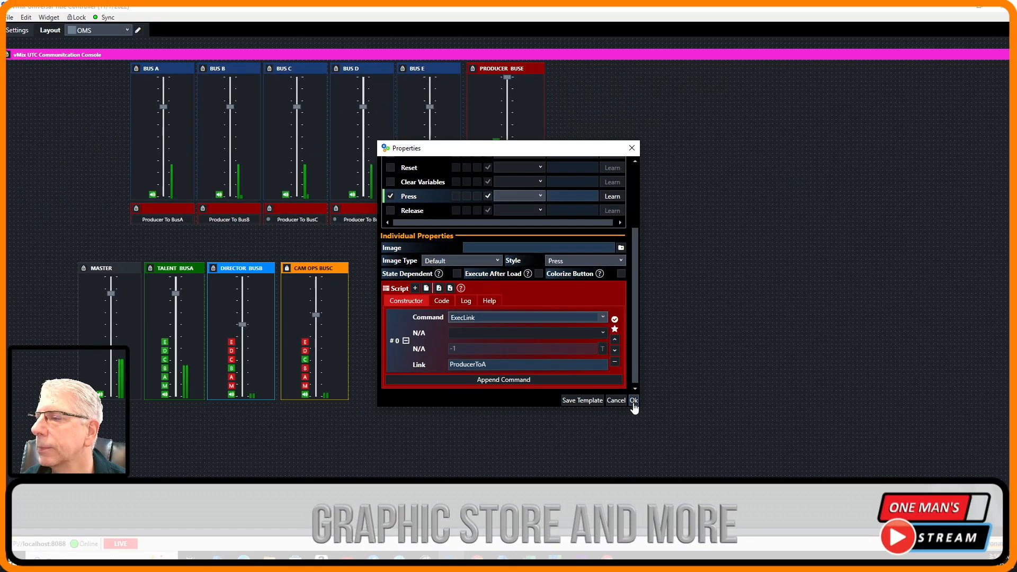
left_click(664, 431)
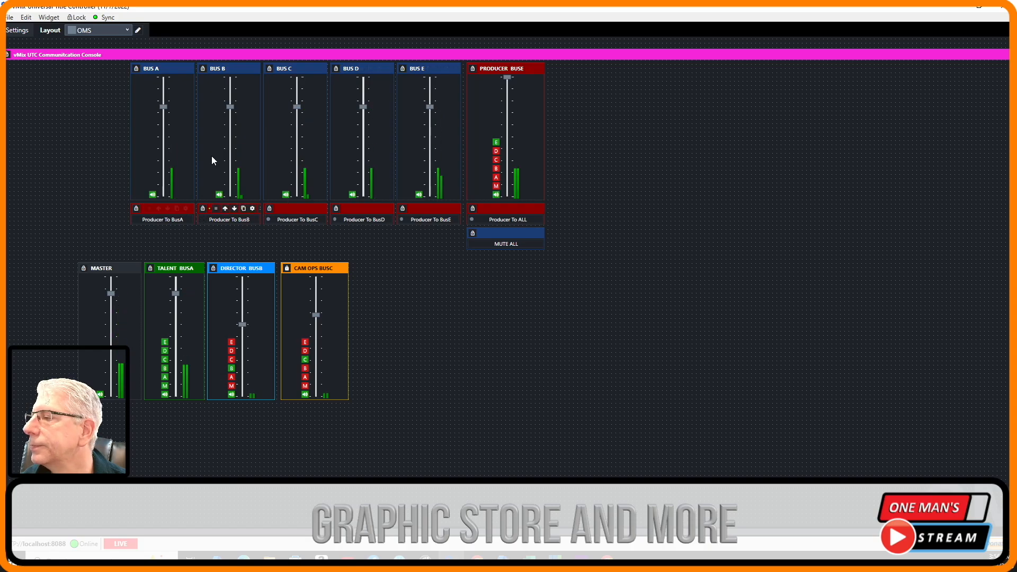
Inspect the bus toggle and mute hotkey links in the PRODUCER BUSE volume widget's properties
mouse_move(532, 71)
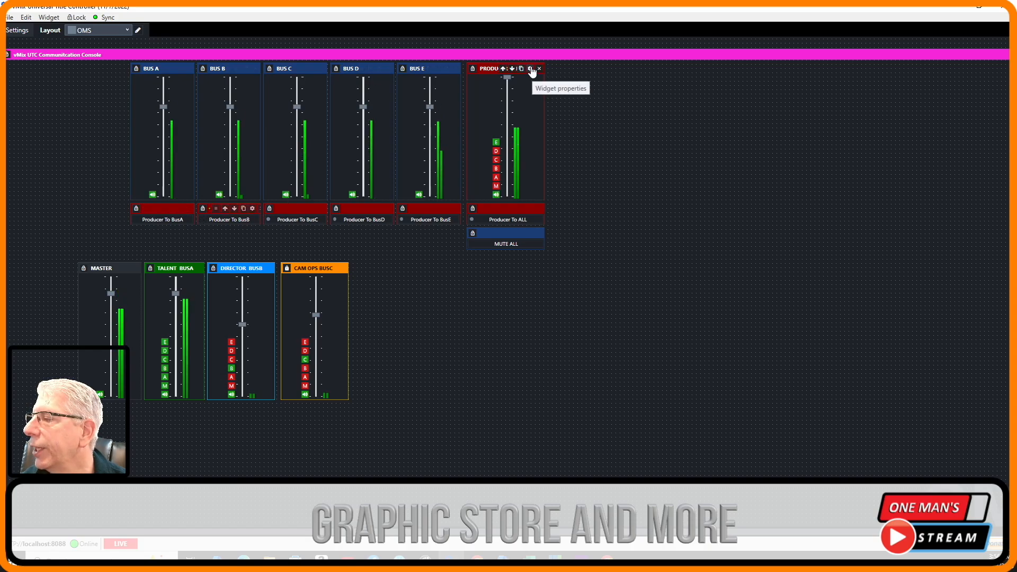
left_click(530, 69)
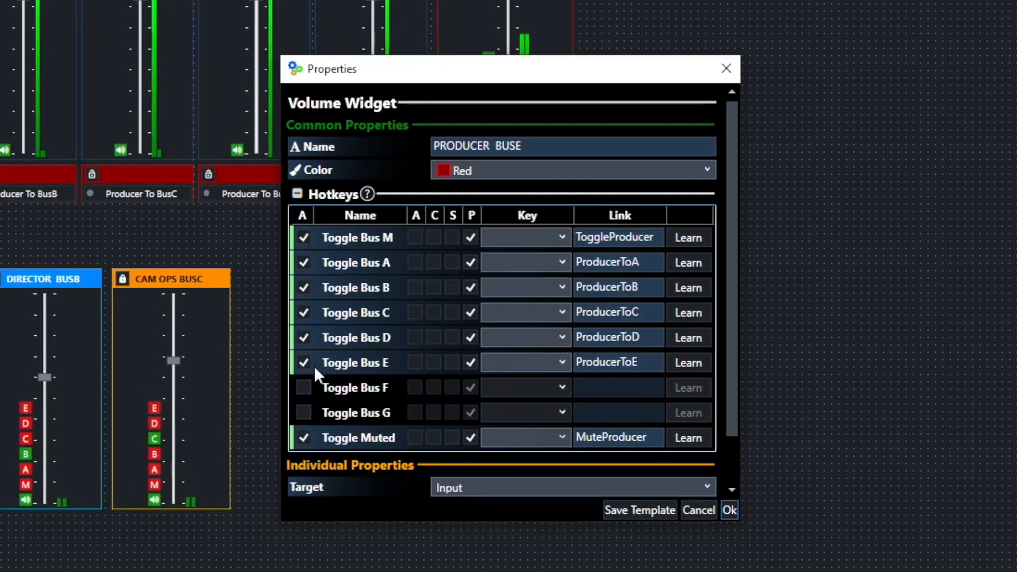
left_click(618, 261)
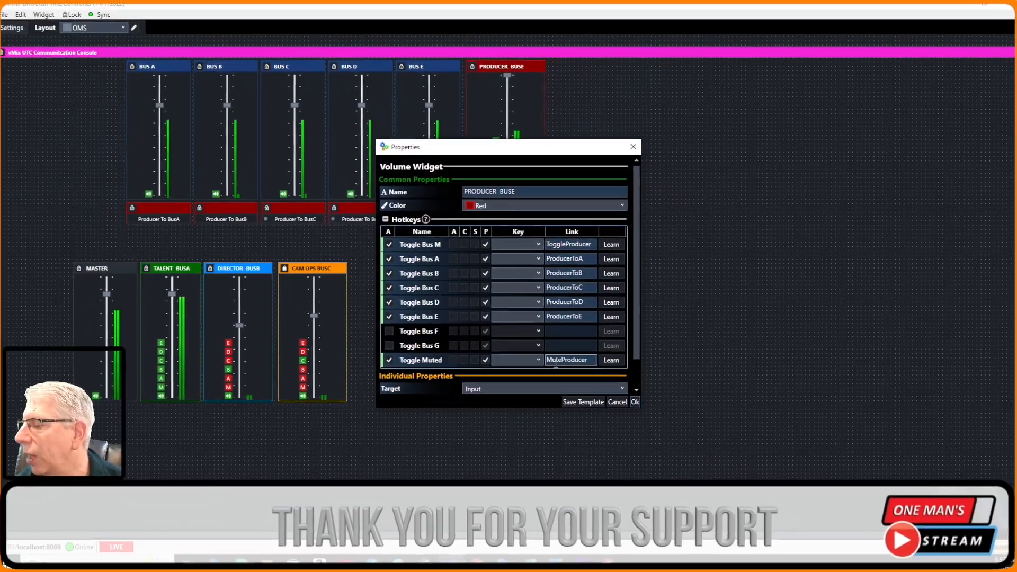
left_click(634, 401)
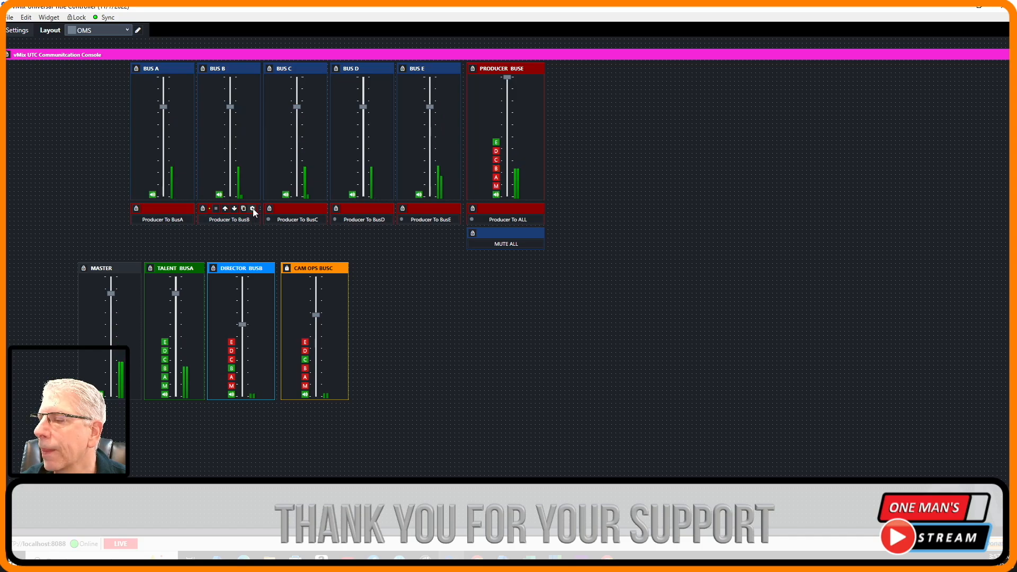
Inspect the script command and link of the Producer To BusB and Producer To BusC button widgets
left_click(252, 210)
scroll(526, 268, "down", 2)
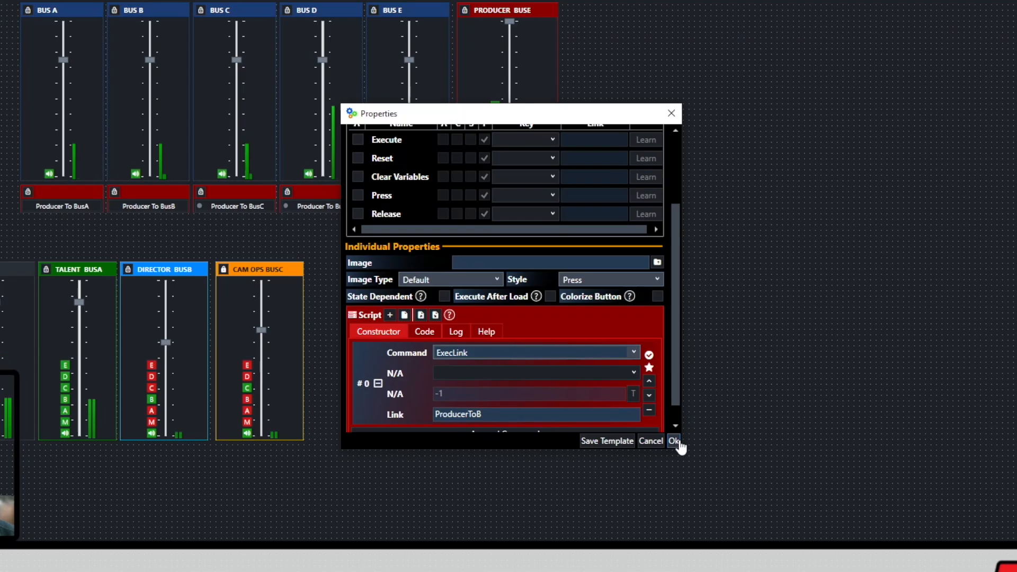
left_click(680, 444)
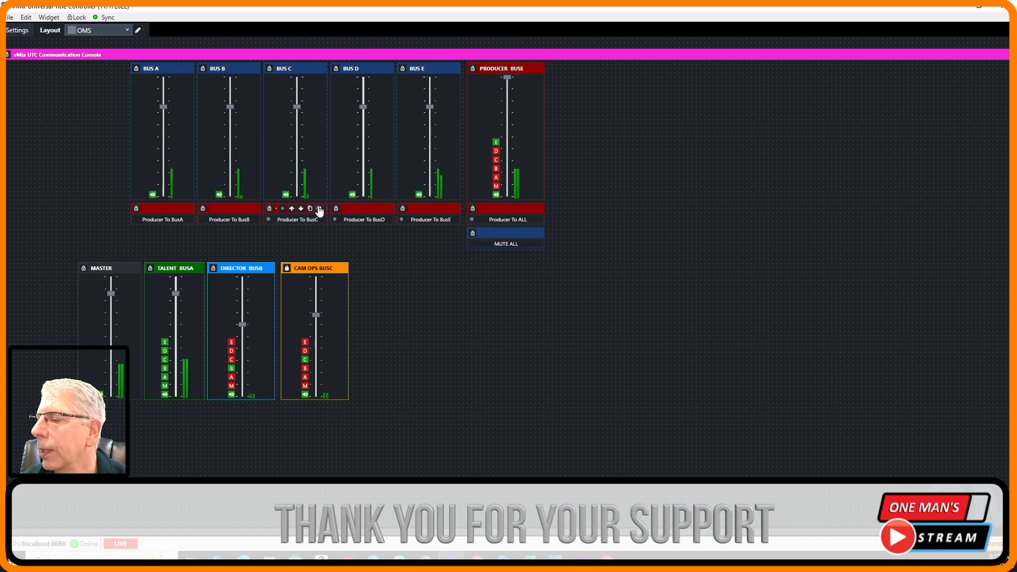
left_click(319, 209)
scroll(545, 297, "down", 3)
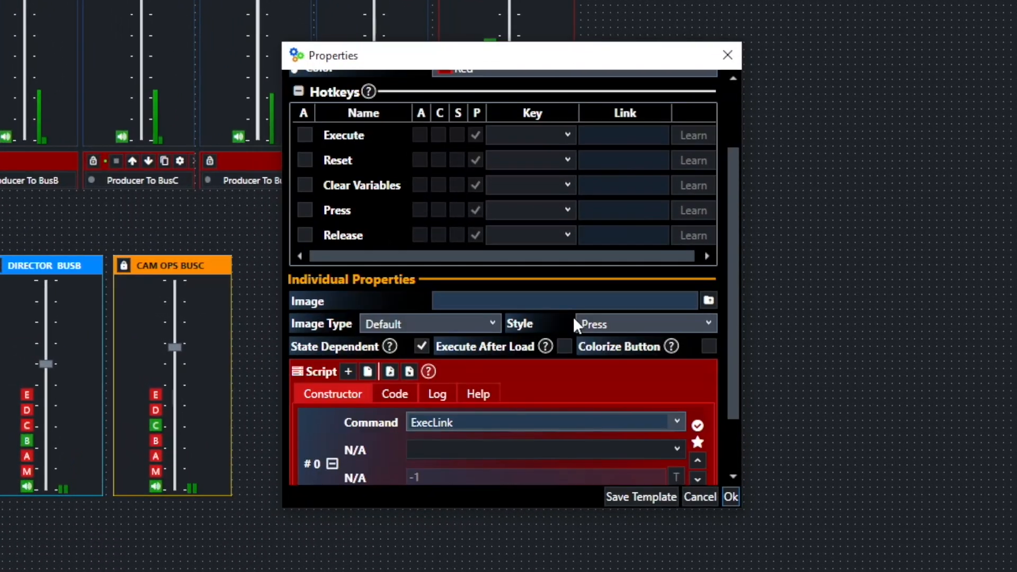
scroll(582, 297, "down", 2)
left_click(499, 431)
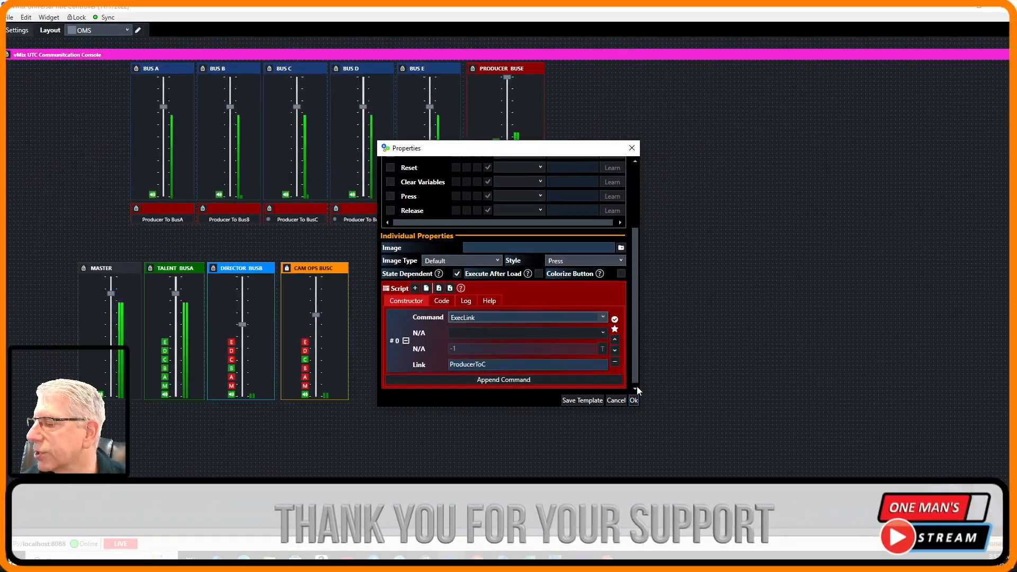
left_click(633, 400)
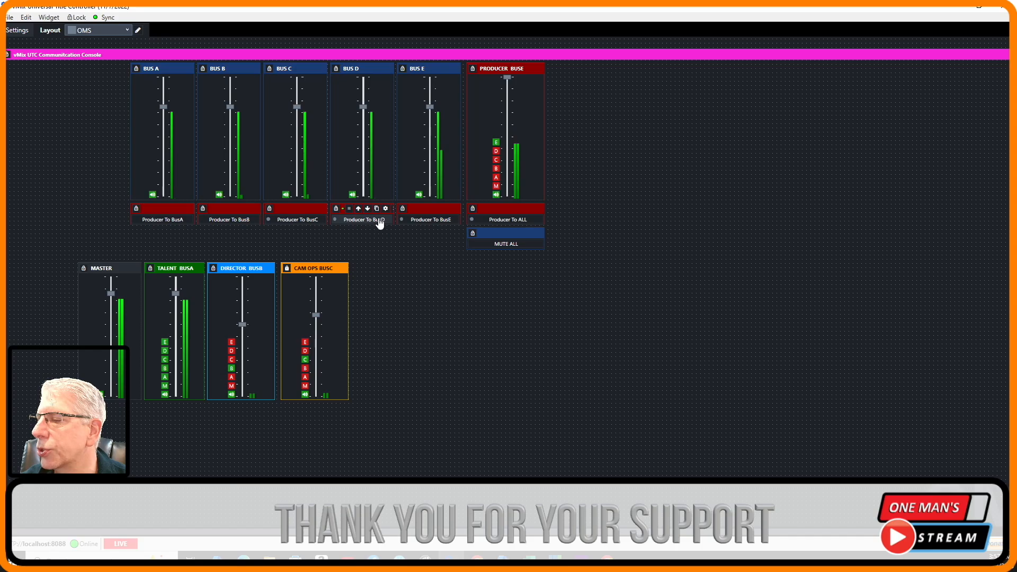
Inspect the script command and link in the Producer To BusD button widget's properties
left_click(385, 208)
scroll(493, 269, "down", 5)
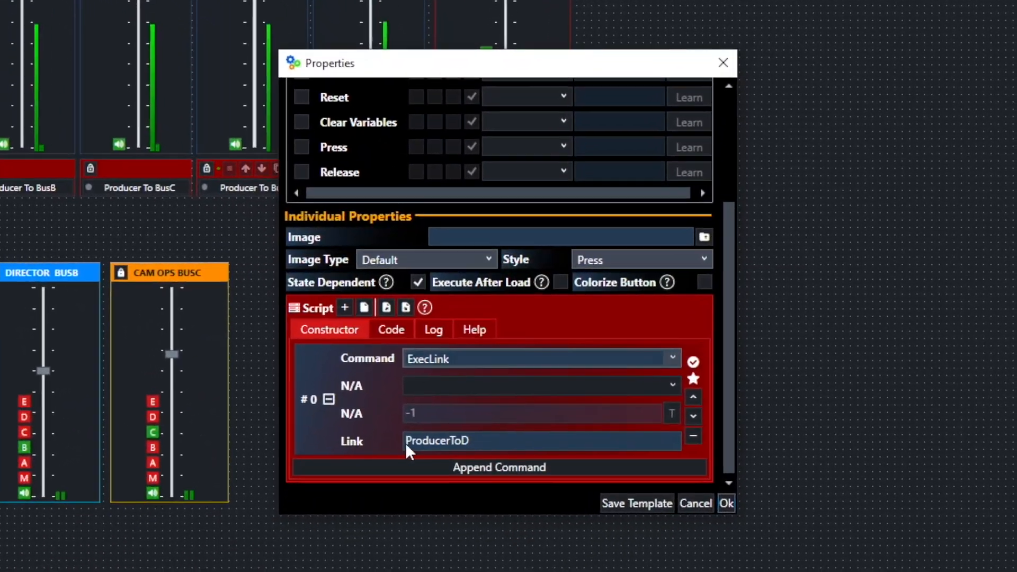
left_click(522, 378)
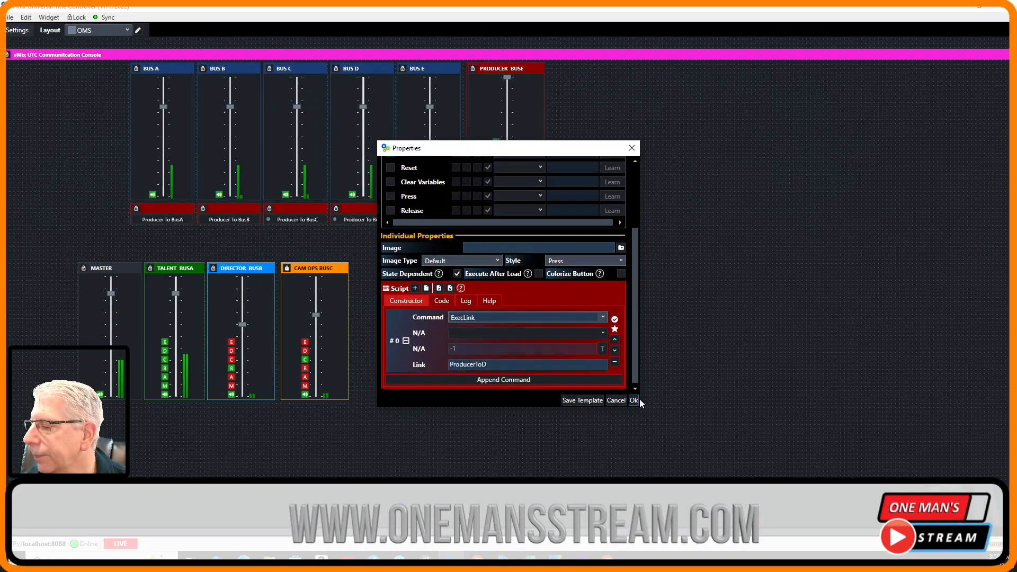
left_click(636, 401)
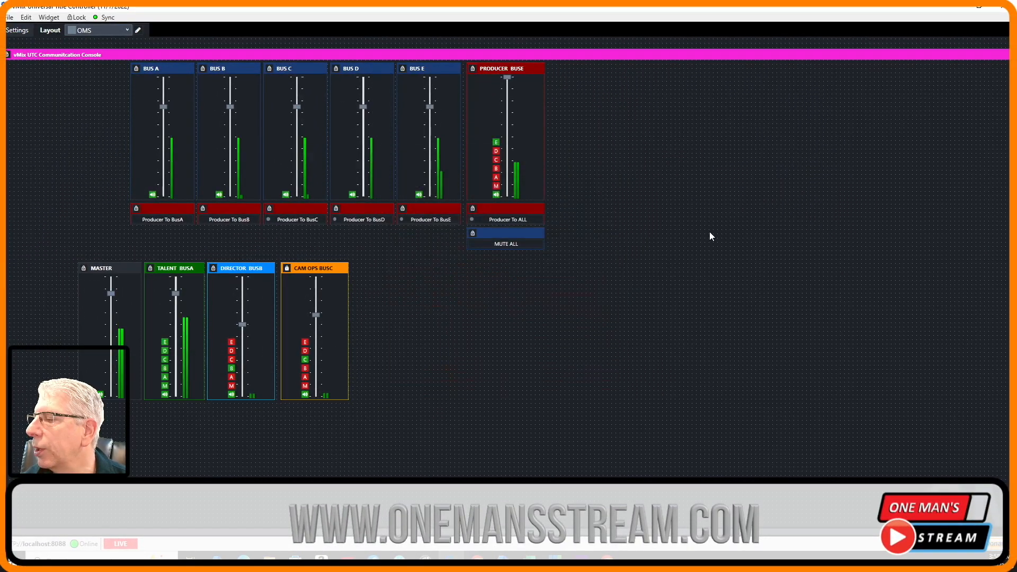
Look over the Producer To ALL button widget's style, state option and full list of script commands
left_click(509, 221)
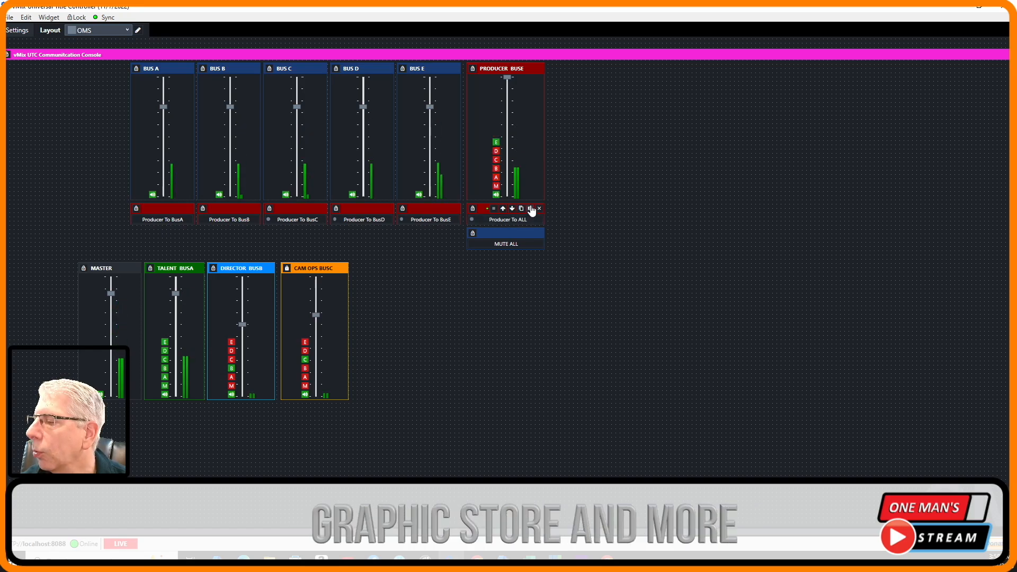
left_click(531, 211)
scroll(532, 207, "down", 5)
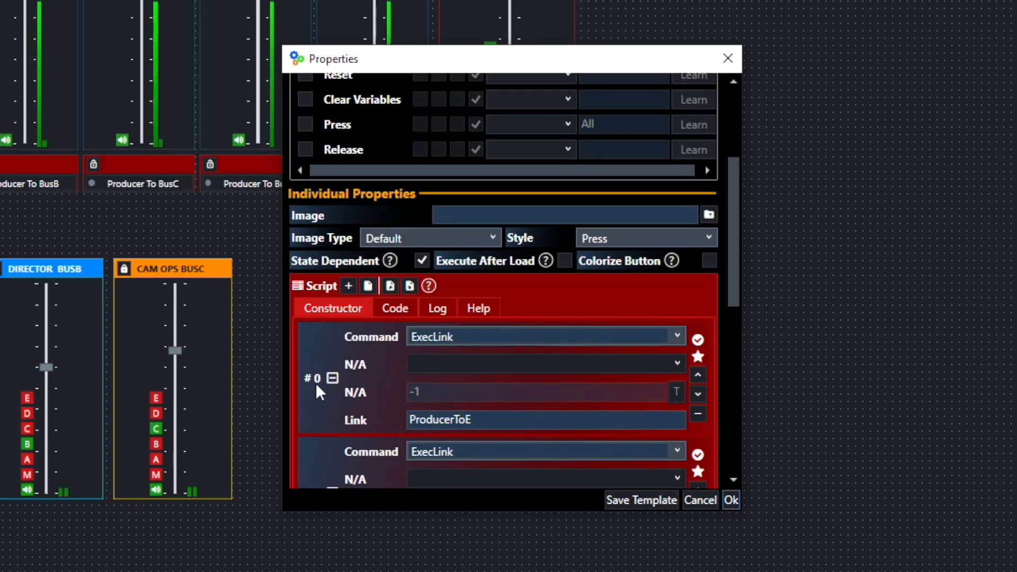
scroll(316, 383, "down", 3)
scroll(331, 378, "down", 1)
scroll(339, 383, "down", 6)
scroll(344, 391, "up", 3)
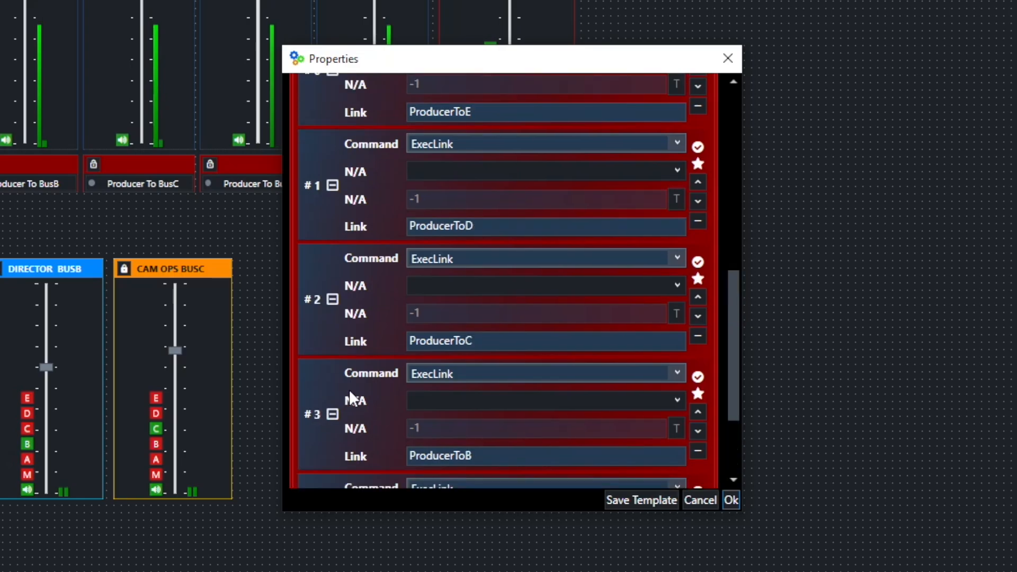
scroll(350, 389, "up", 5)
scroll(355, 379, "down", 1)
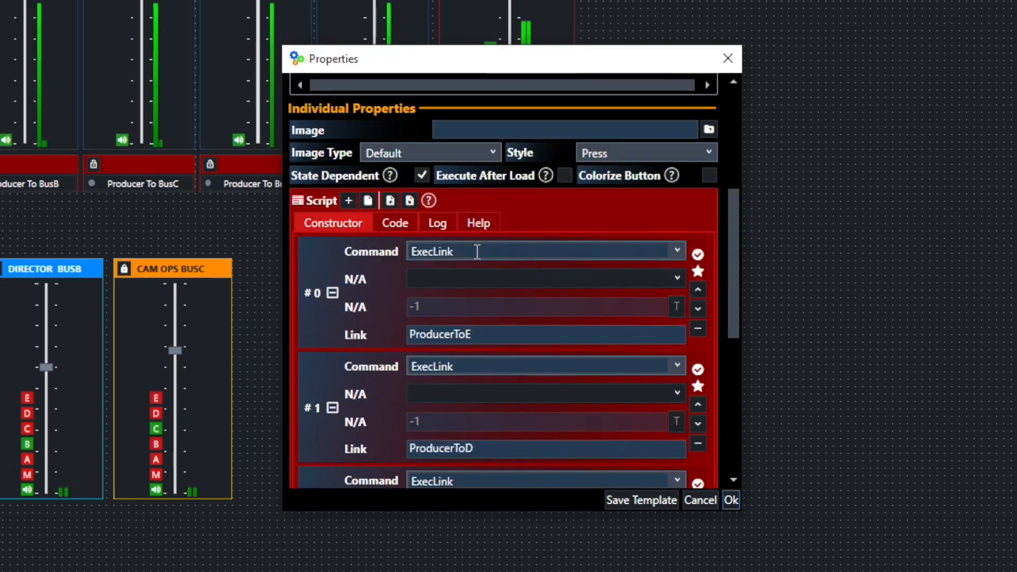
Examine the link of each ExecLink command in the Producer To ALL script, from the first to the last, and close the properties
left_click(430, 335)
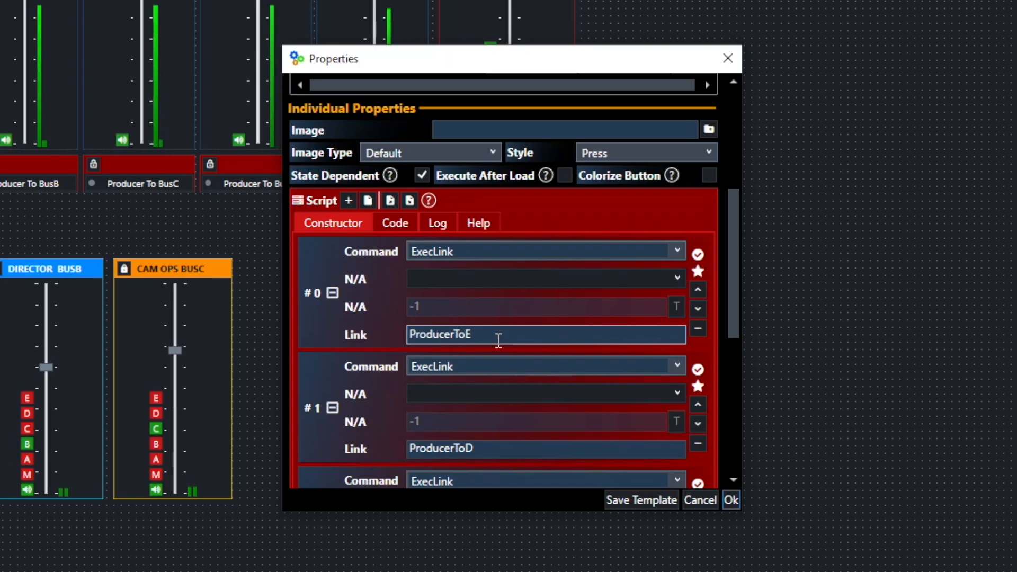
scroll(499, 339, "down", 2)
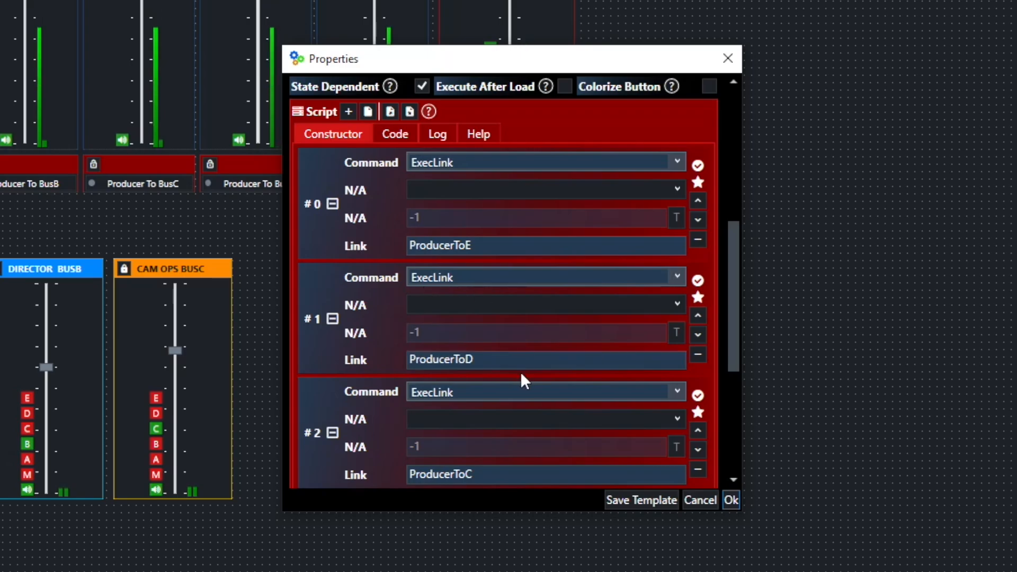
scroll(520, 371, "down", 3)
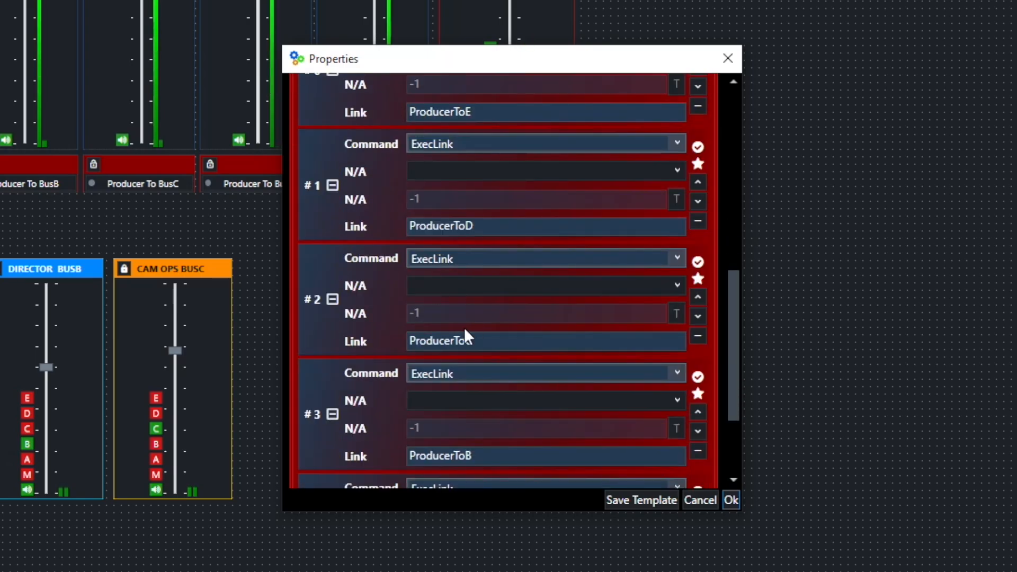
scroll(506, 342, "down", 3)
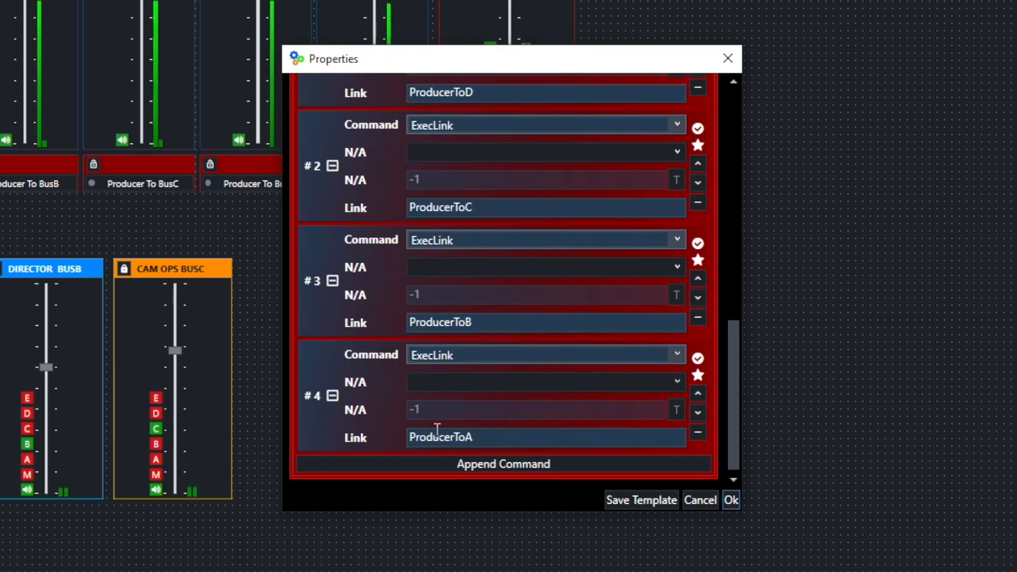
scroll(620, 410, "up", 8)
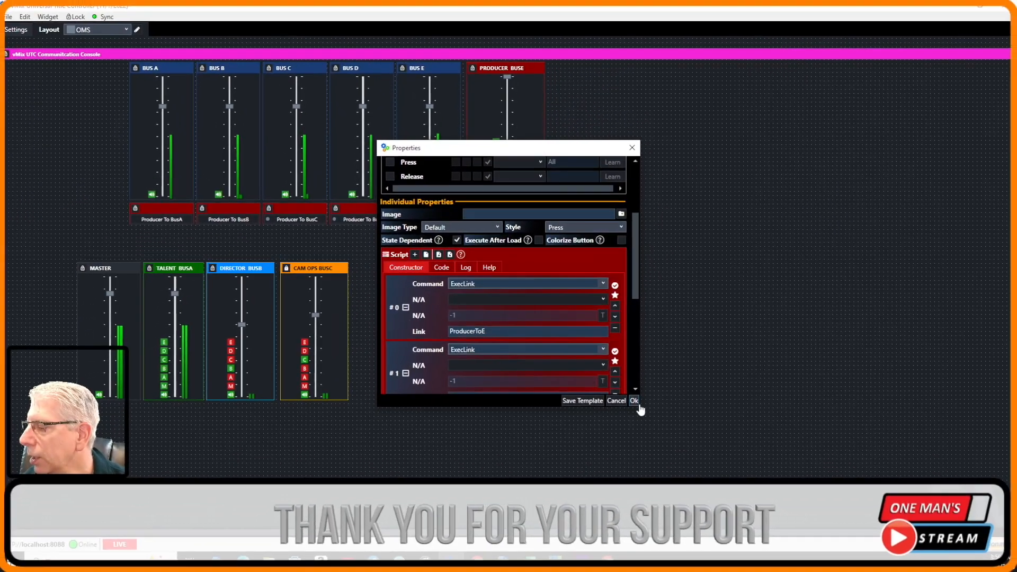
left_click(634, 401)
Mute buses A to E together with the MUTE ALL button, and unmute them again
mouse_move(520, 222)
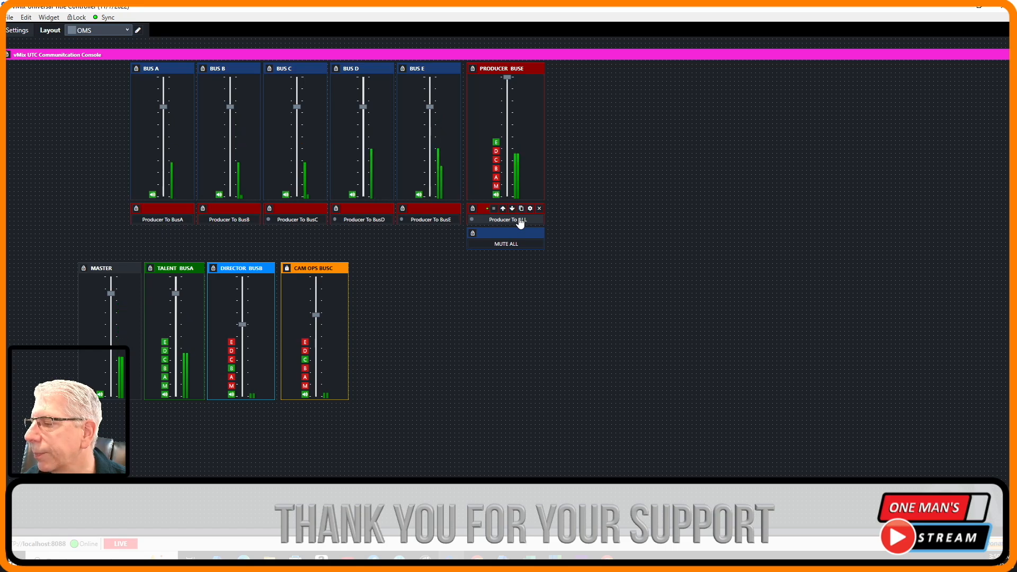
left_click(514, 246)
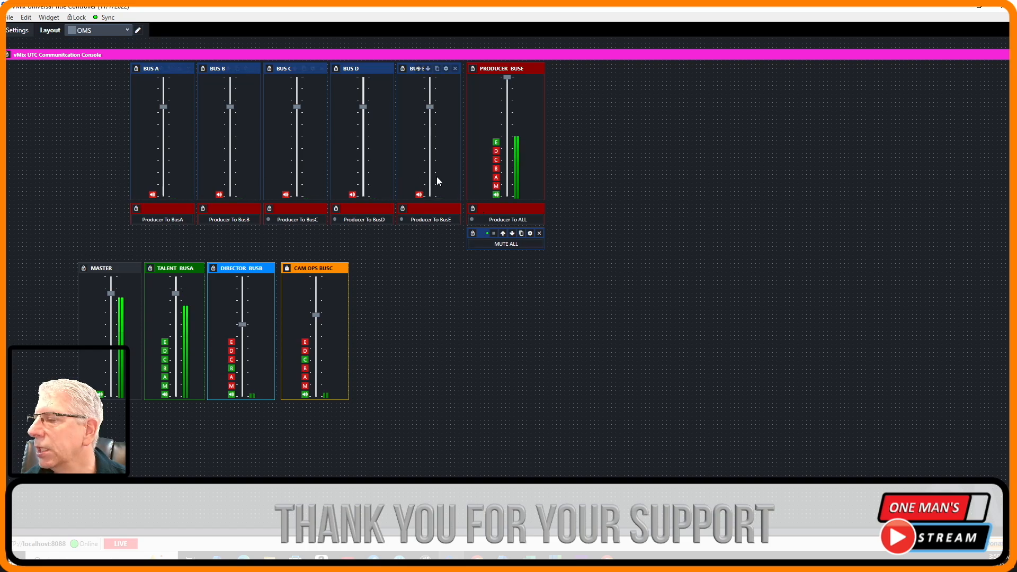
left_click(514, 245)
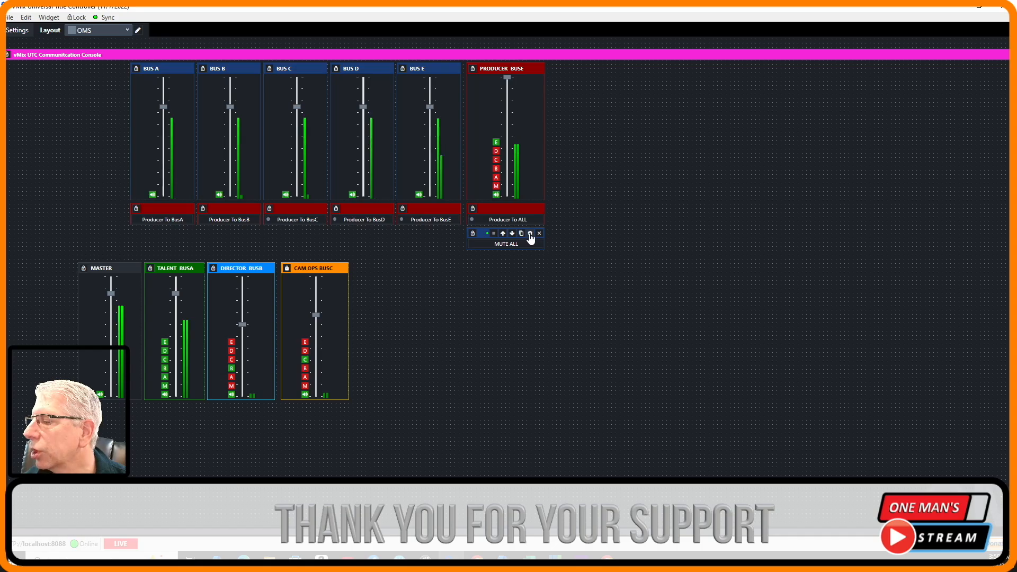
Examine the MUTE ALL button widget's style and the link of each ExecLink command in its script
left_click(530, 233)
scroll(534, 232, "down", 3)
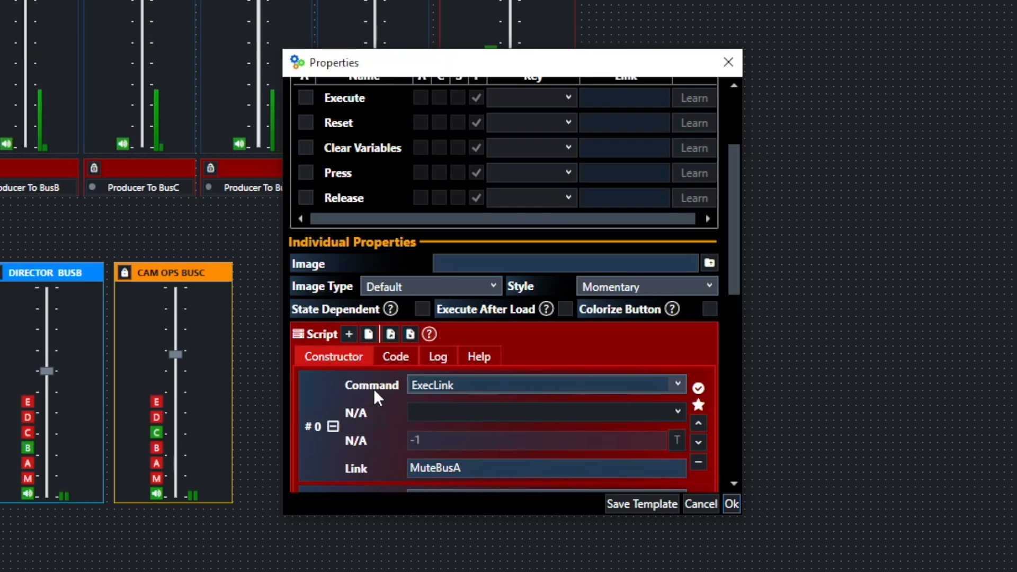
scroll(312, 428, "down", 5)
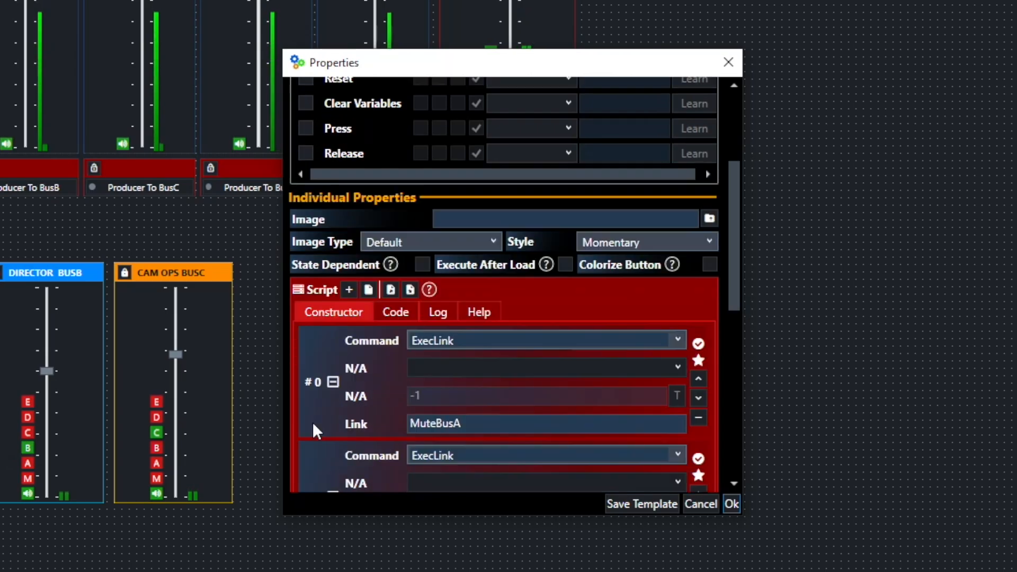
scroll(340, 429, "down", 3)
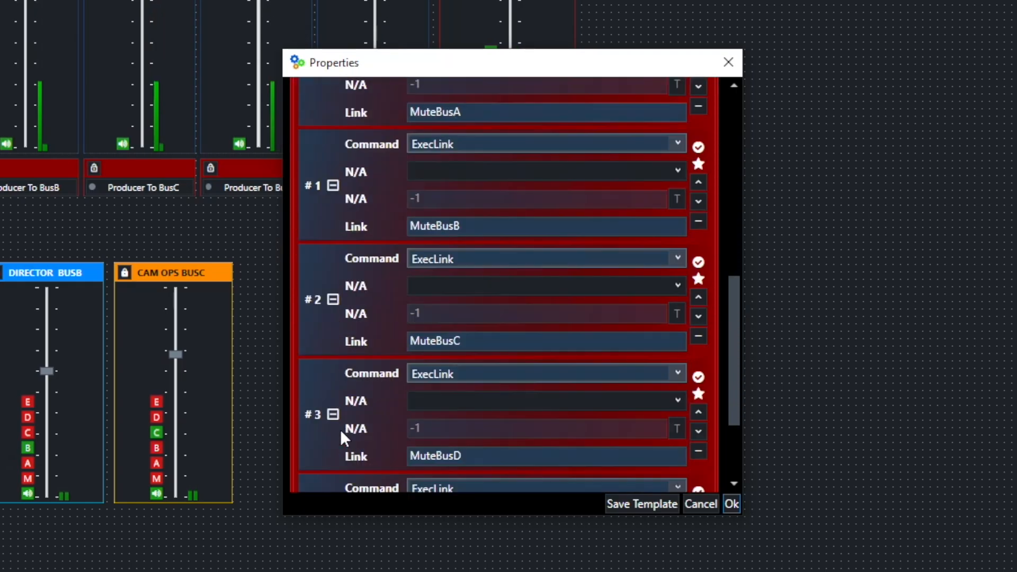
scroll(342, 430, "down", 3)
scroll(346, 430, "up", 4)
scroll(347, 434, "up", 2)
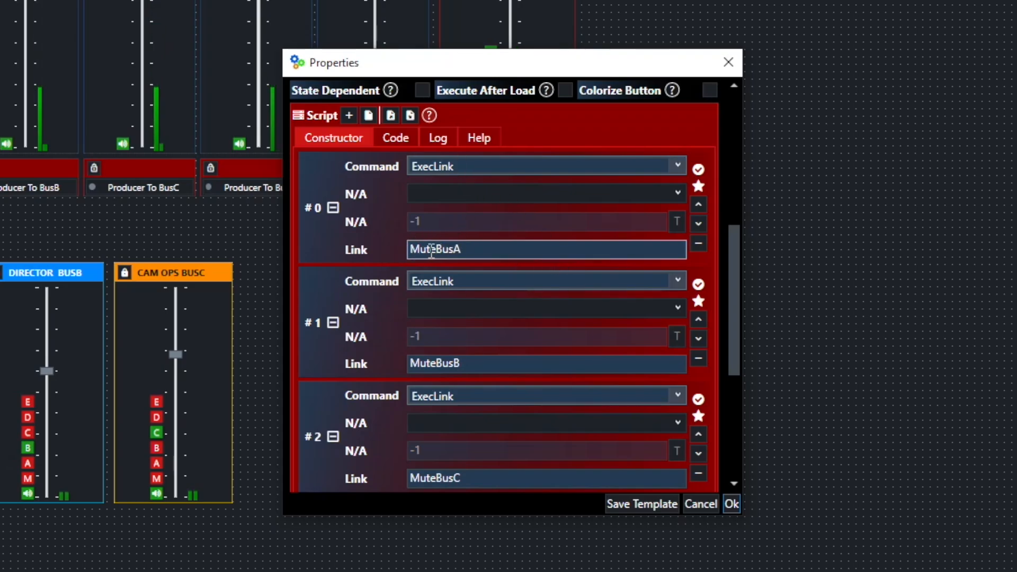
scroll(481, 259, "down", 3)
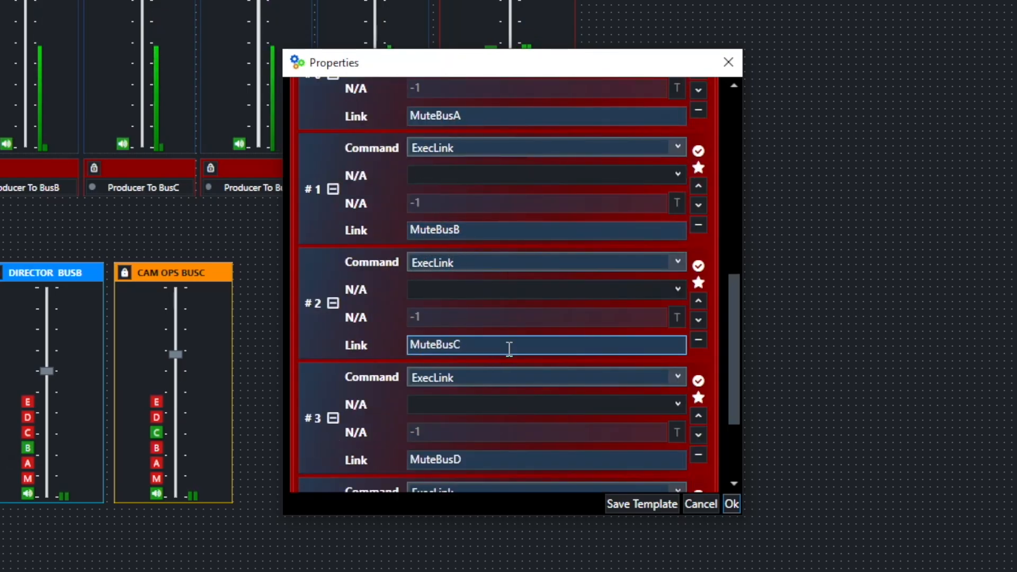
scroll(509, 349, "down", 3)
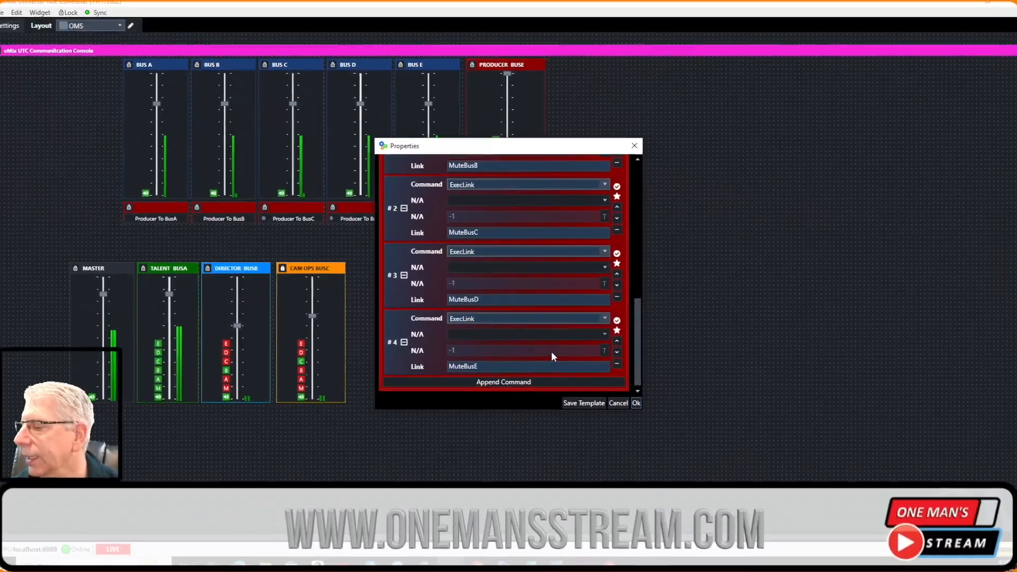
scroll(586, 405, "up", 3)
scroll(551, 345, "up", 3)
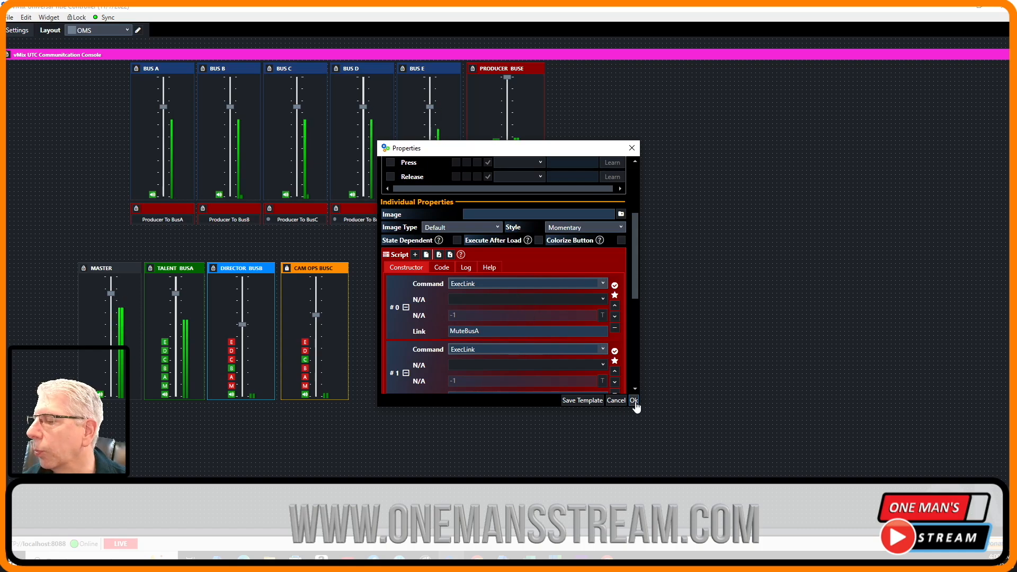
left_click(634, 401)
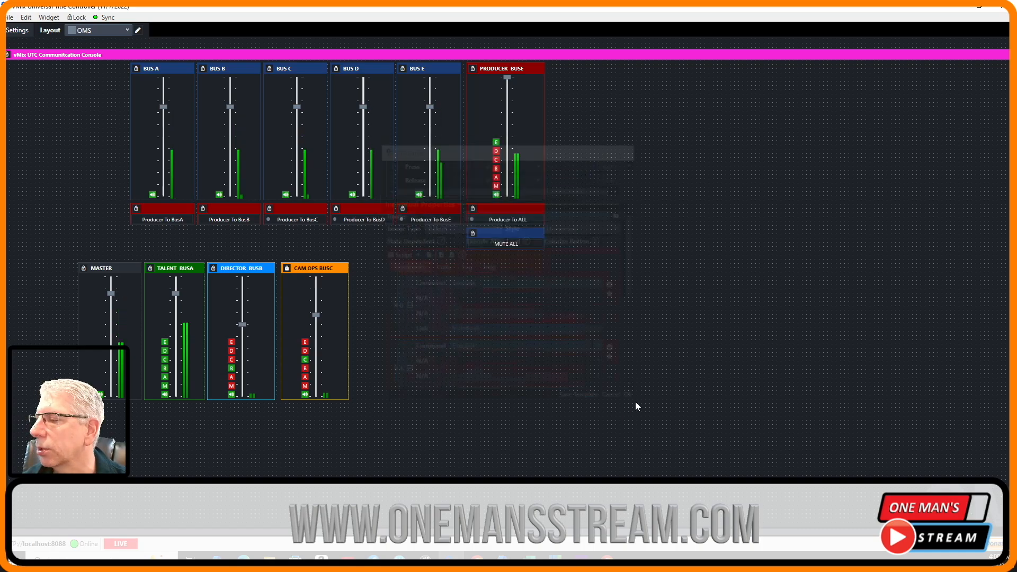
Test the MUTE ALL button once more by switching the mute of all five buses on and off
left_click(506, 244)
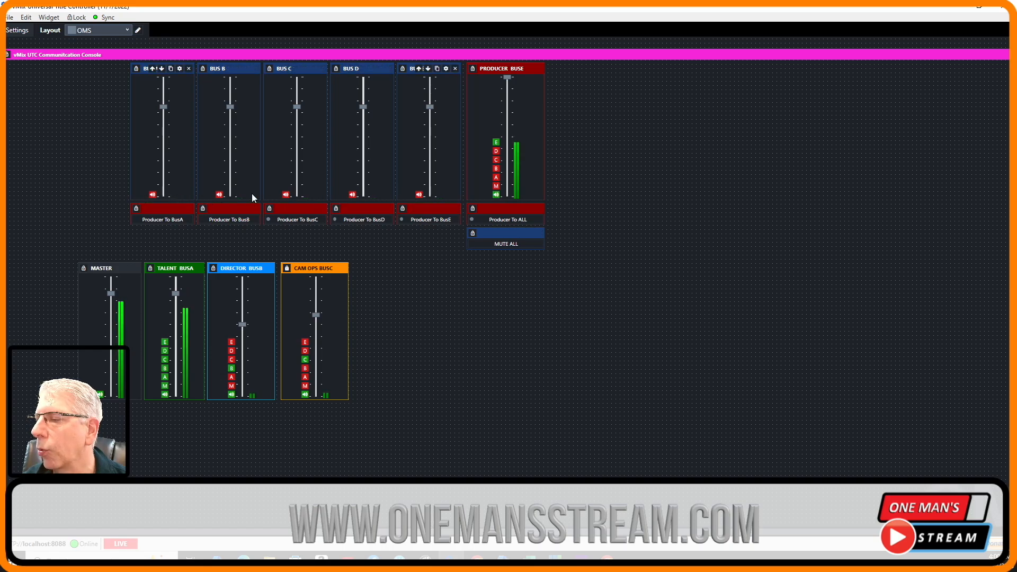
left_click(507, 240)
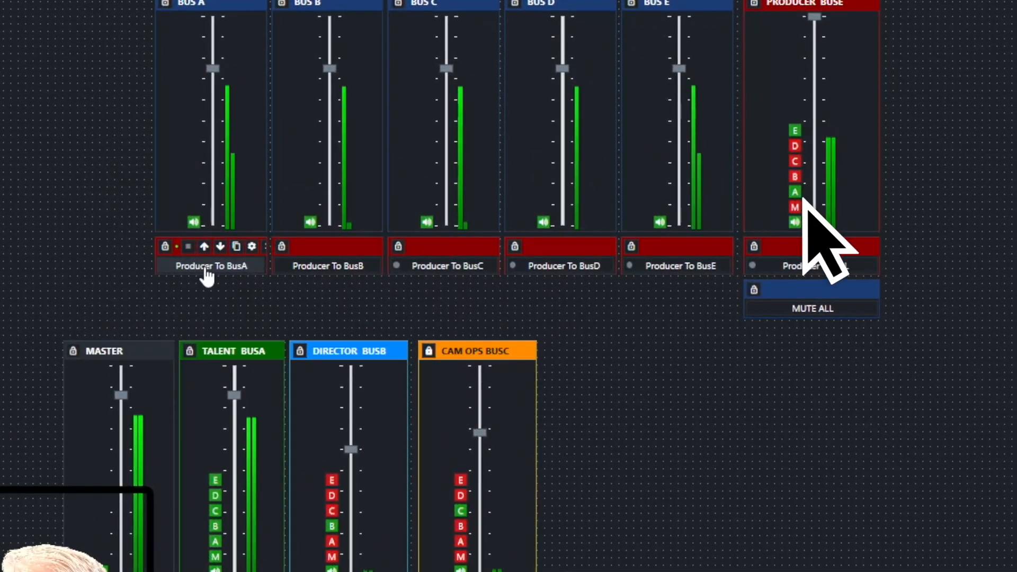
Test the Producer To BusB, BusC, BusD and BusE buttons in turn, toggling each bus routing and switching it back
left_click(342, 275)
left_click(342, 275)
left_click(464, 270)
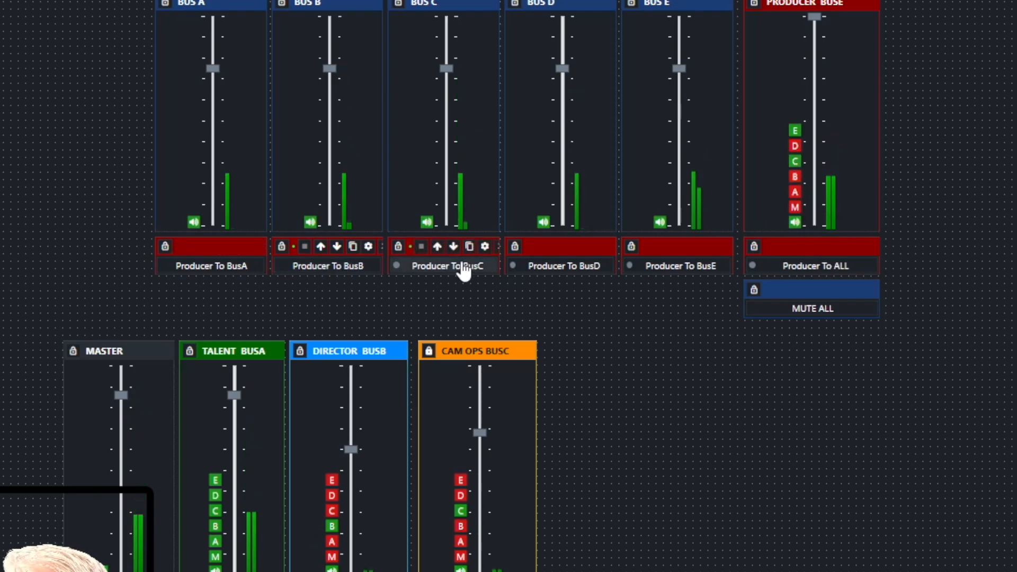
left_click(463, 270)
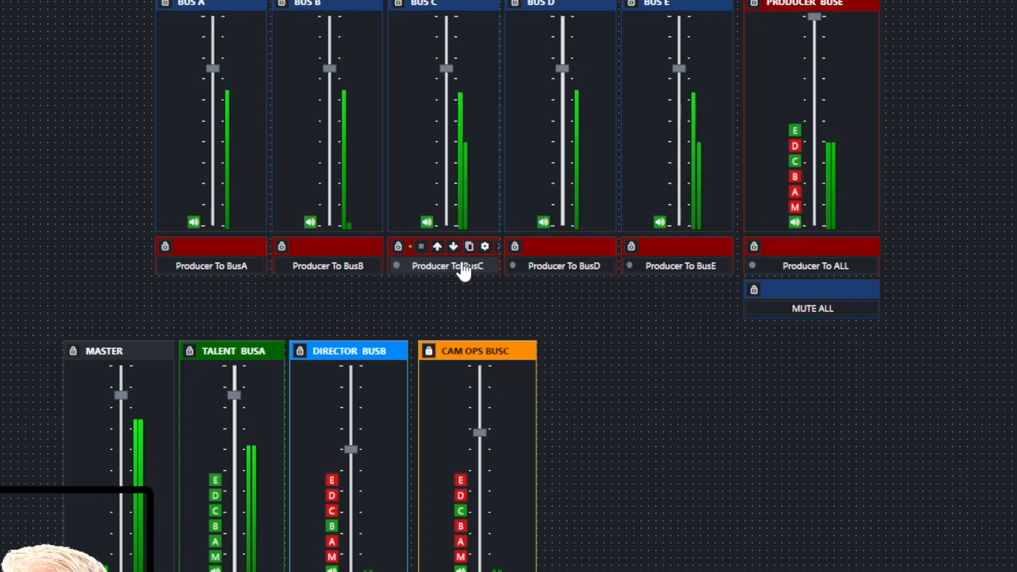
left_click(586, 268)
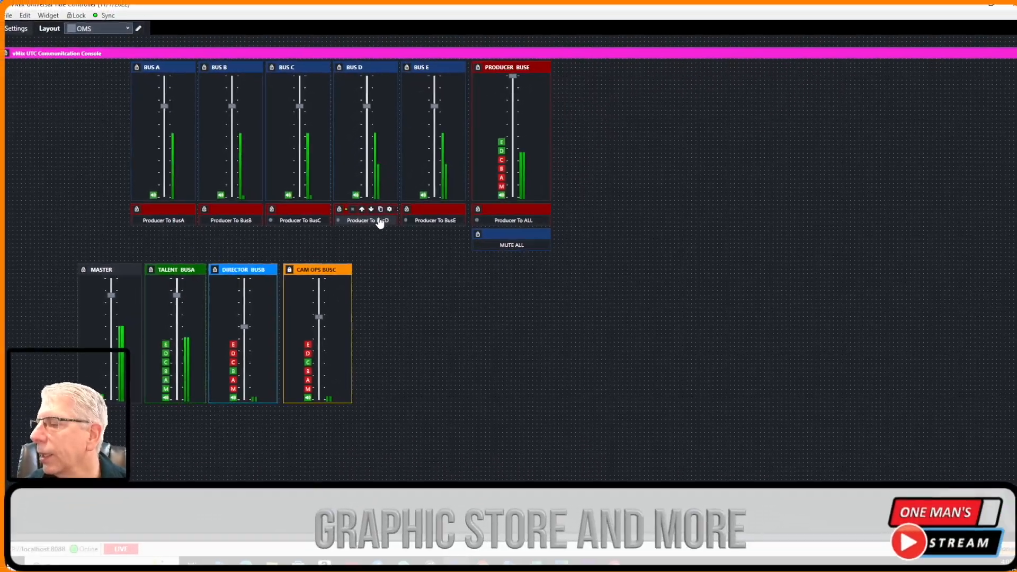
left_click(381, 223)
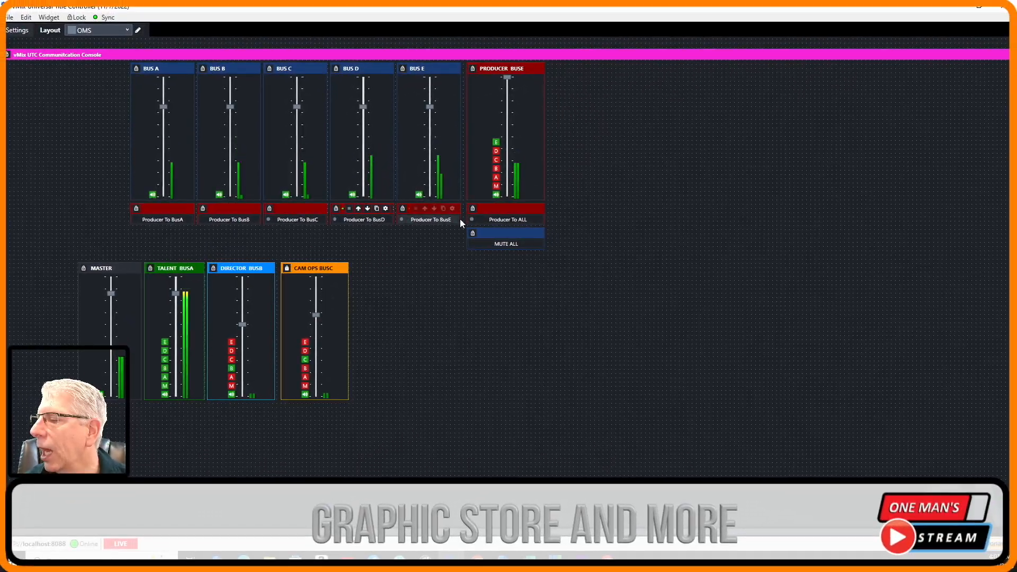
left_click(443, 223)
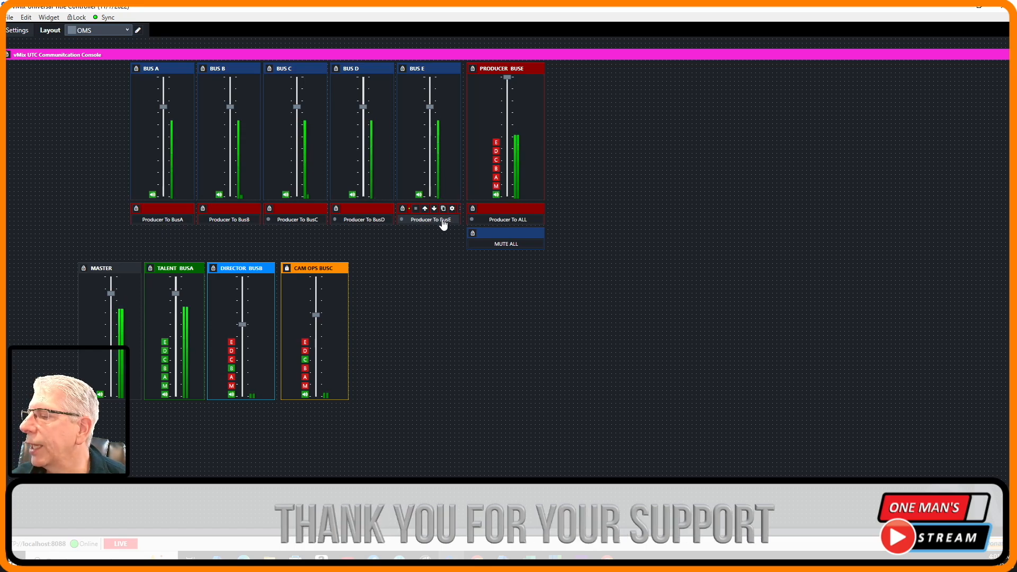
left_click(444, 224)
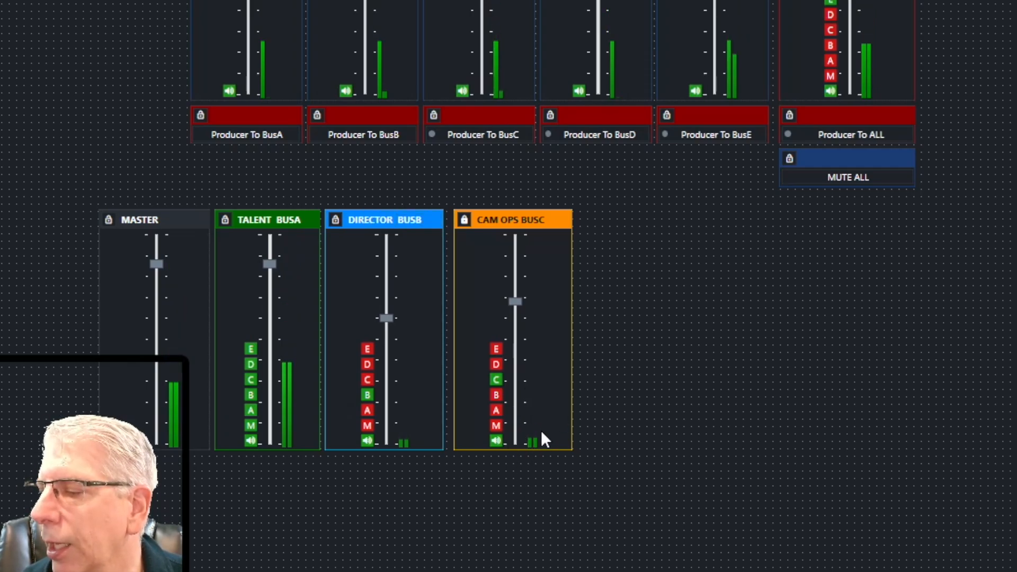
left_click(370, 414)
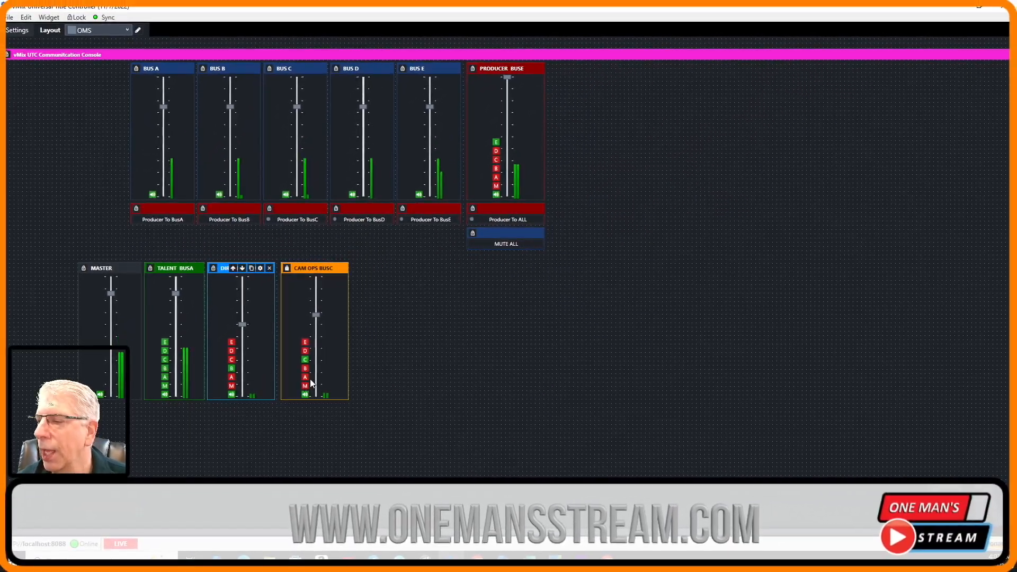
left_click(521, 115)
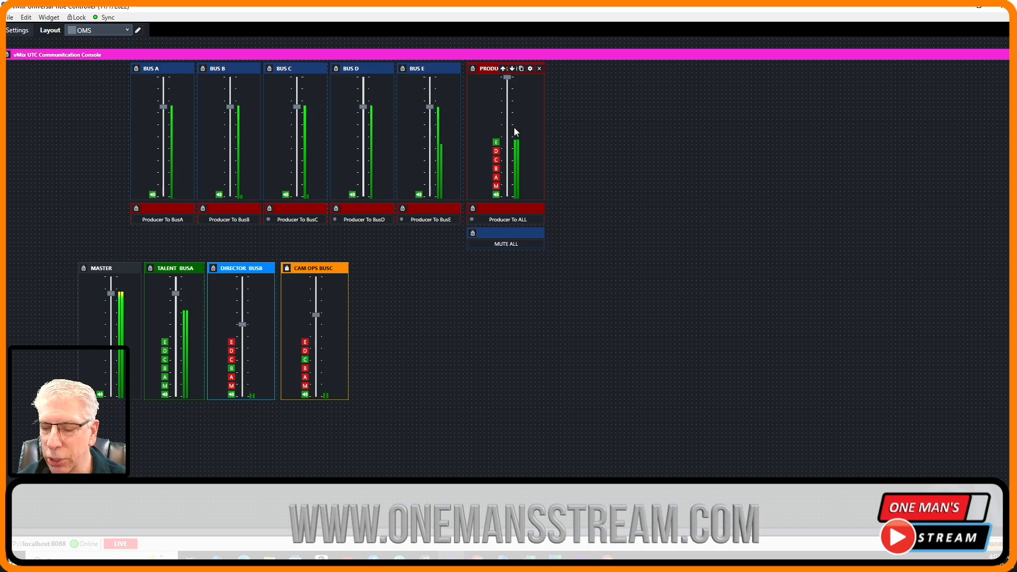